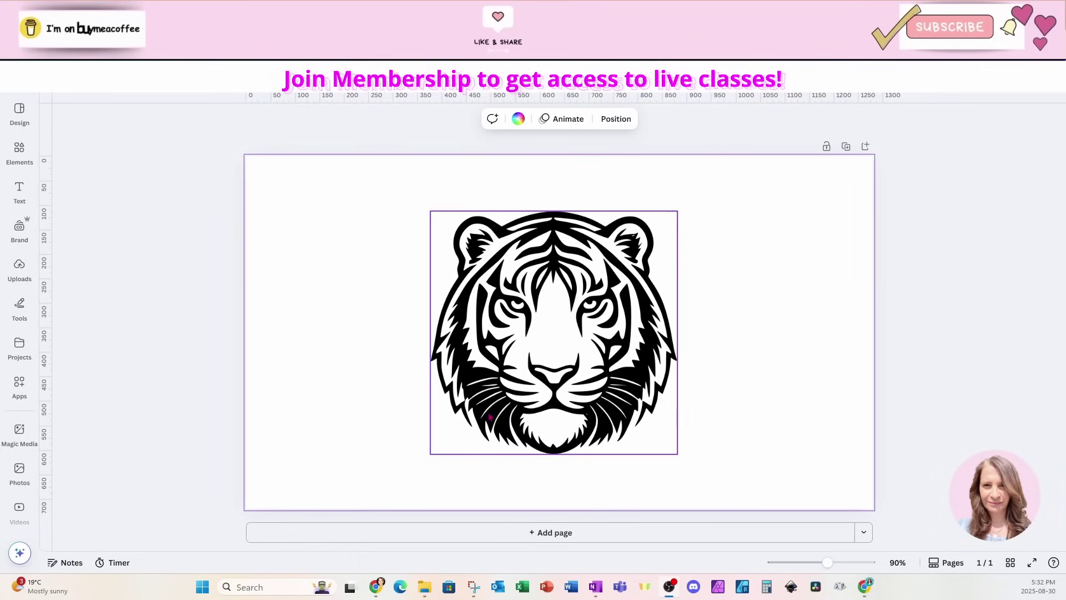
# Step: Give the tiger graphic a black Outline shadow effect, thinned to size 5
pyautogui.click(545, 344)
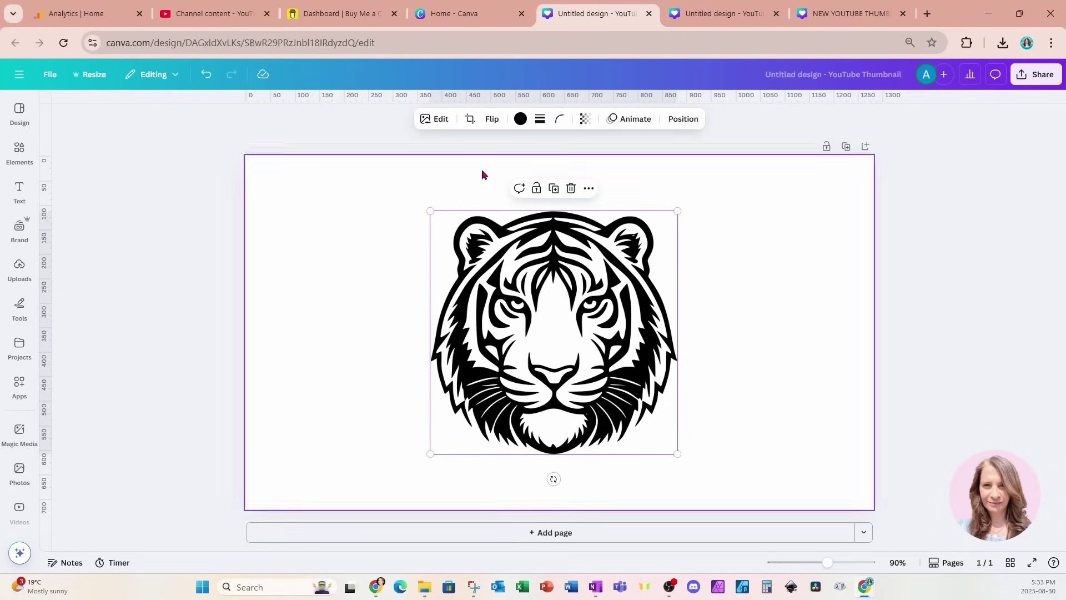
pyautogui.click(439, 121)
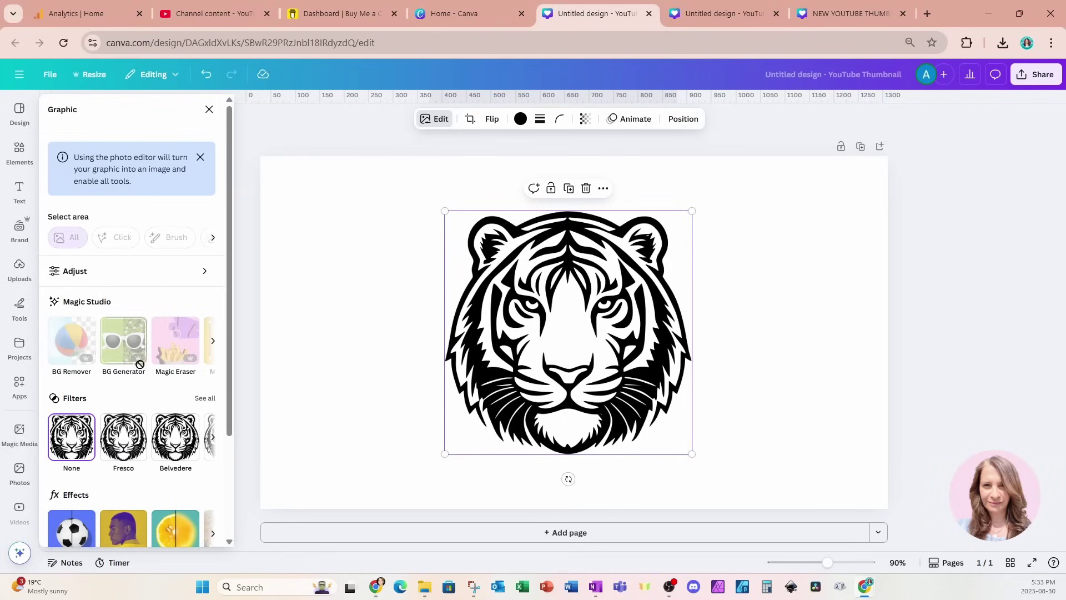
pyautogui.scroll(-3, 133, 441)
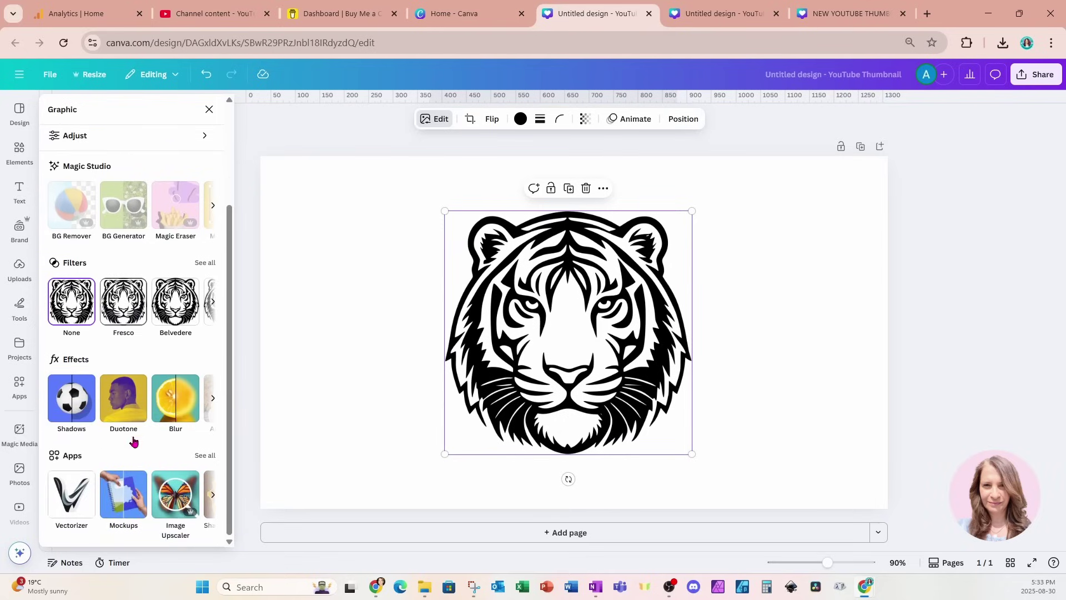
pyautogui.click(71, 413)
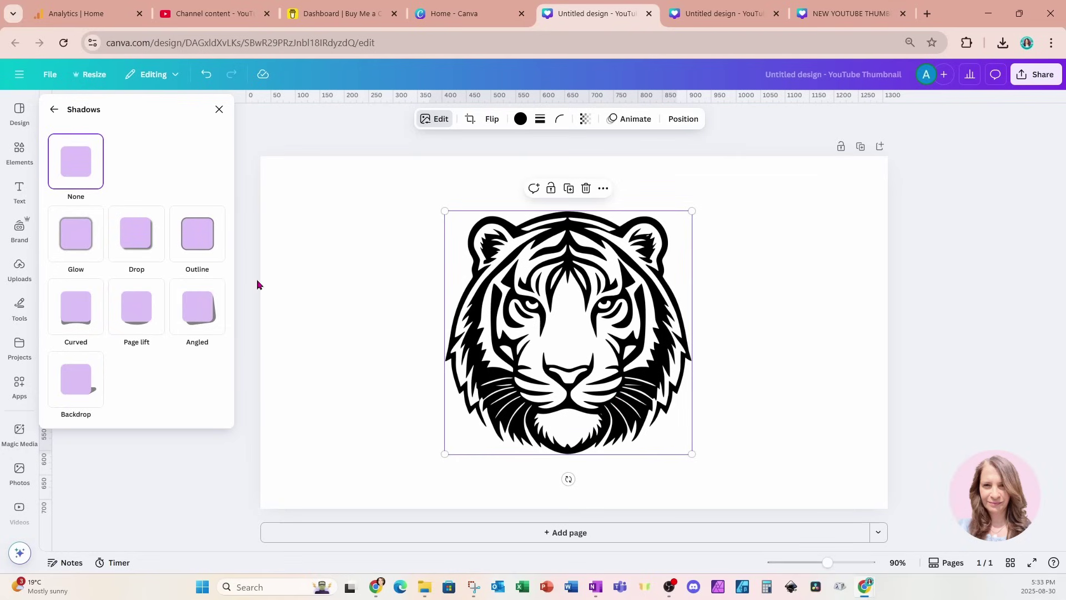
pyautogui.click(197, 234)
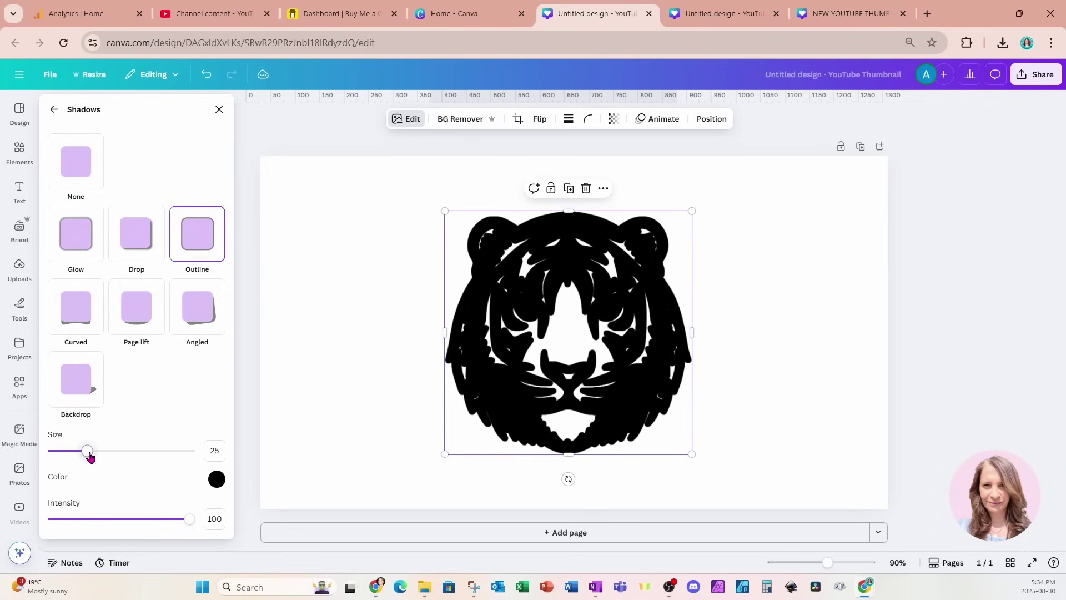
pyautogui.moveTo(89, 452); pyautogui.dragTo(66, 456)
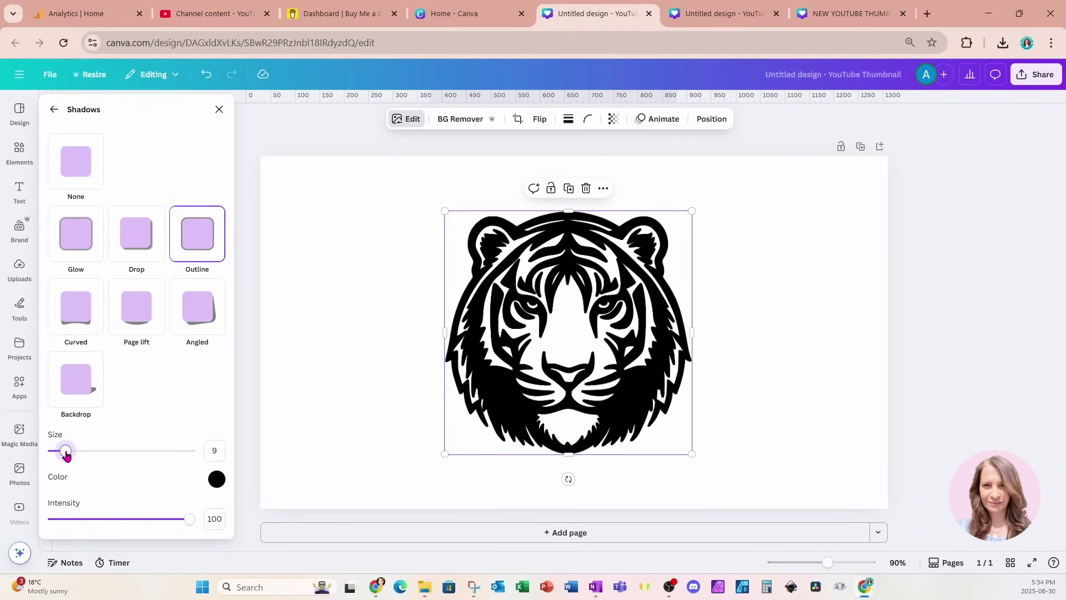
pyautogui.moveTo(66, 454); pyautogui.dragTo(60, 454)
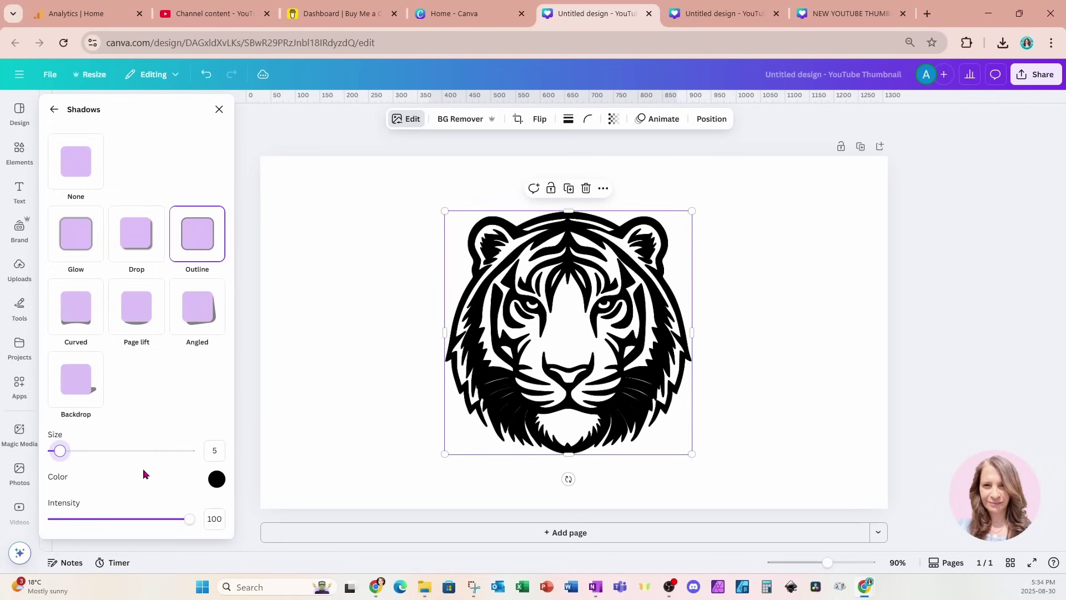
pyautogui.click(53, 109)
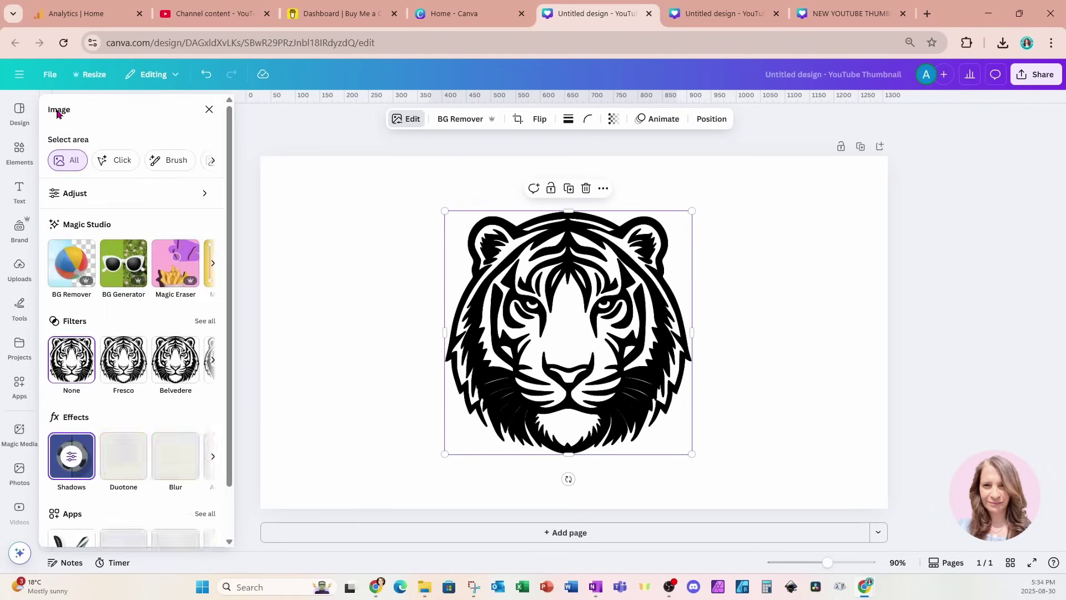
# Step: Deselect the tiger and bring up the Elements library with the page selected
pyautogui.click(383, 225)
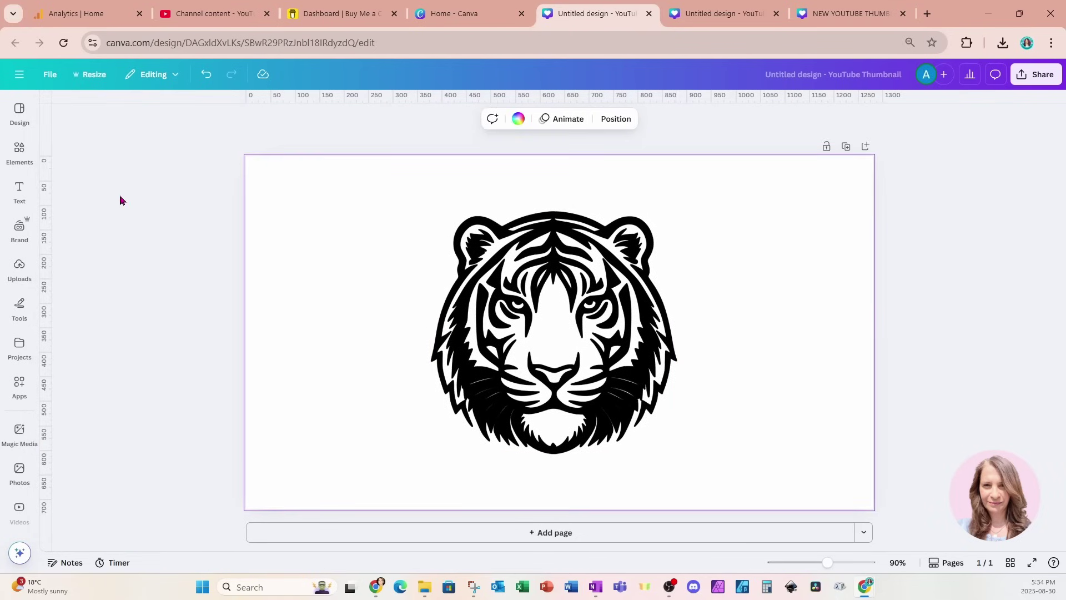
pyautogui.click(35, 163)
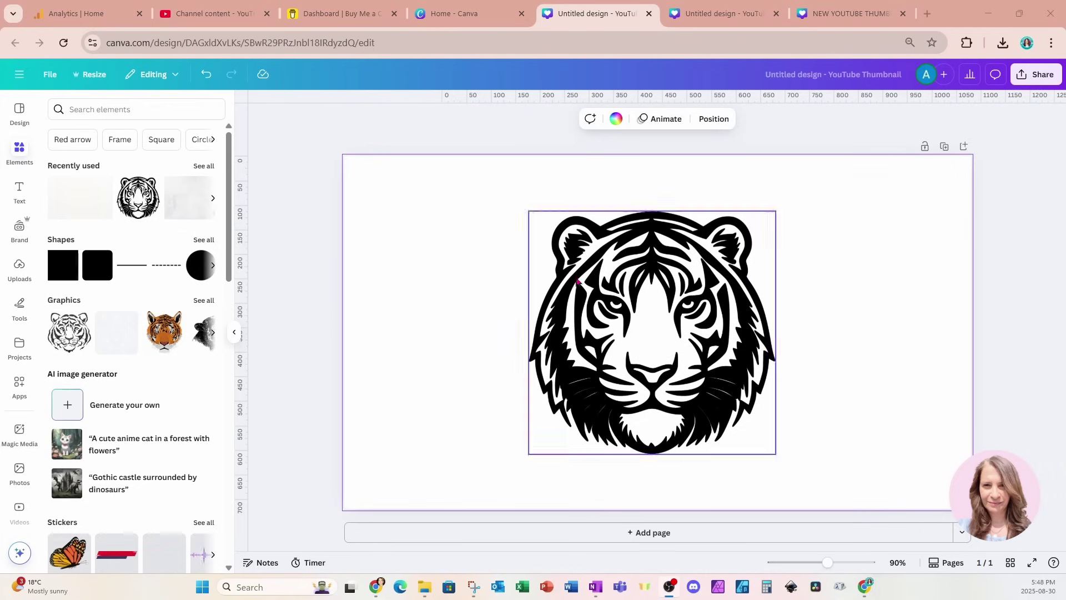
pyautogui.click(409, 260)
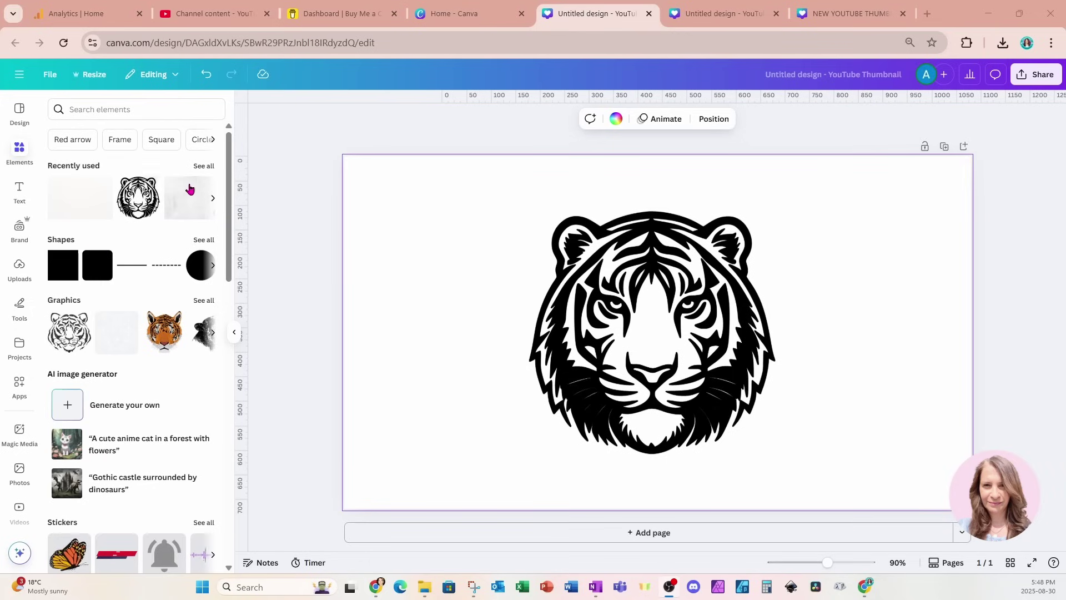
# Step: Search elements for 'red background' and filter the results to photos only
pyautogui.click(135, 109)
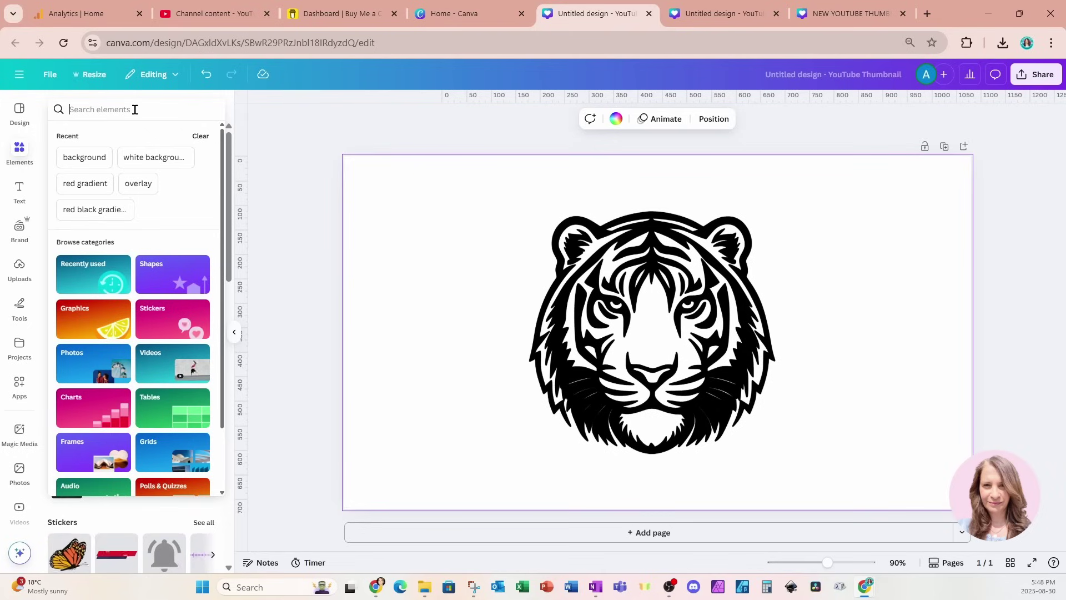
pyautogui.write('red background')
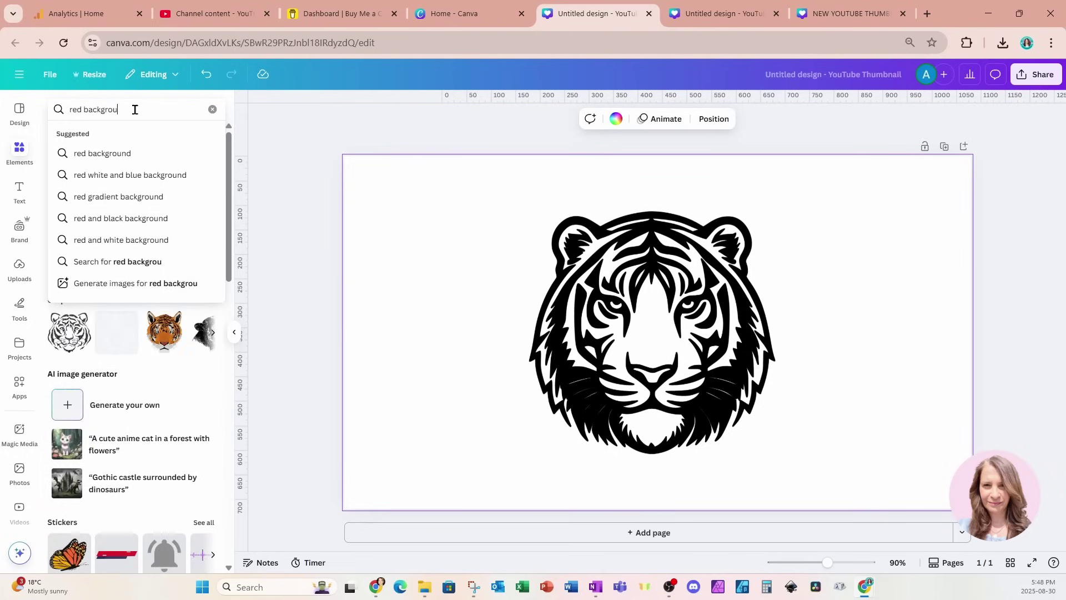
pyautogui.press('Return')
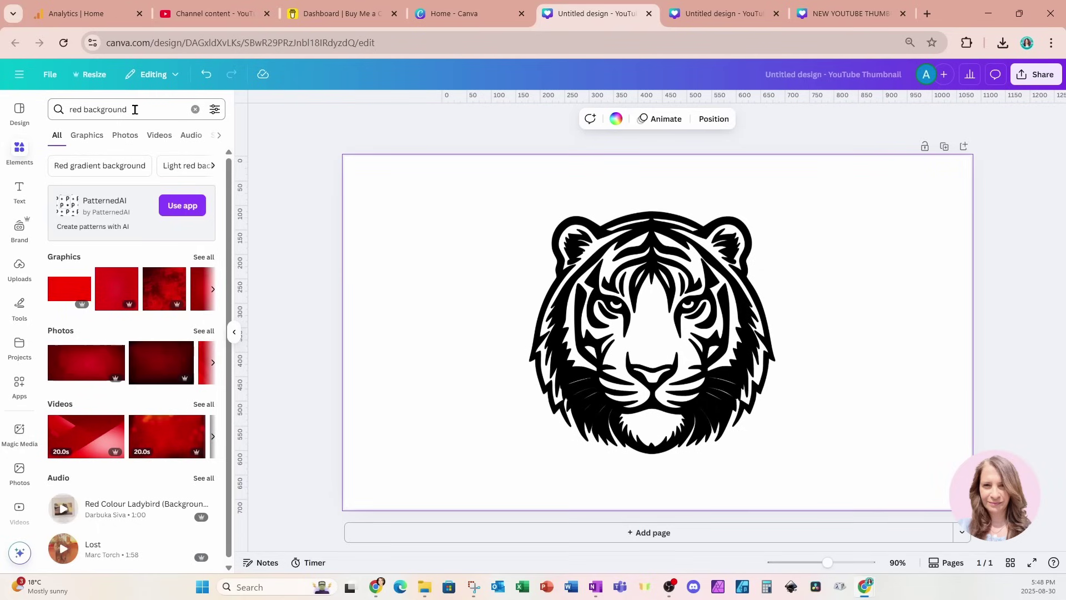
pyautogui.click(87, 134)
pyautogui.click(125, 138)
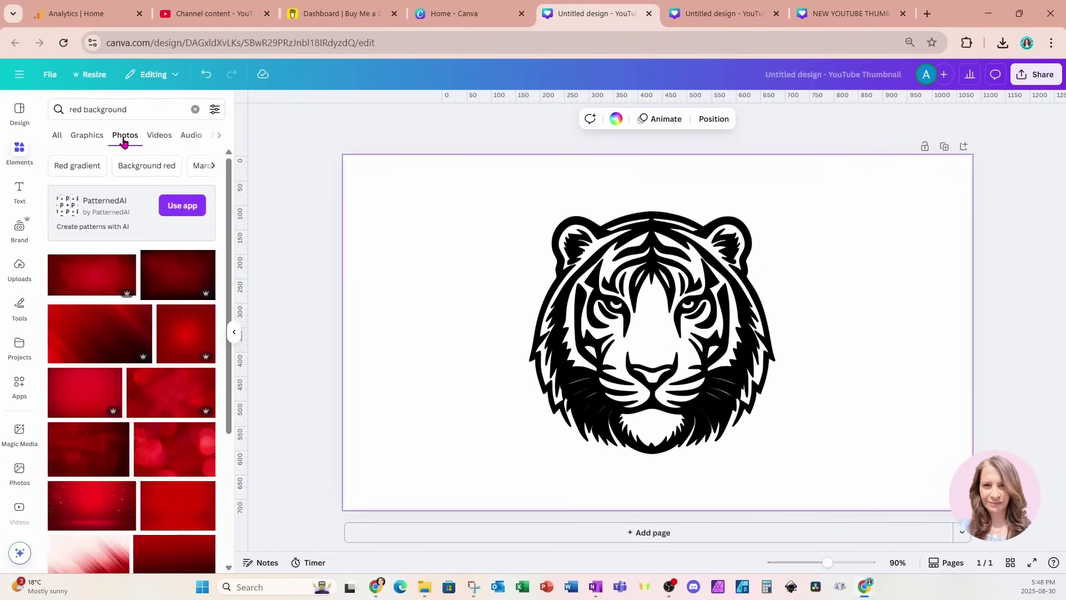
pyautogui.click(126, 138)
pyautogui.click(128, 139)
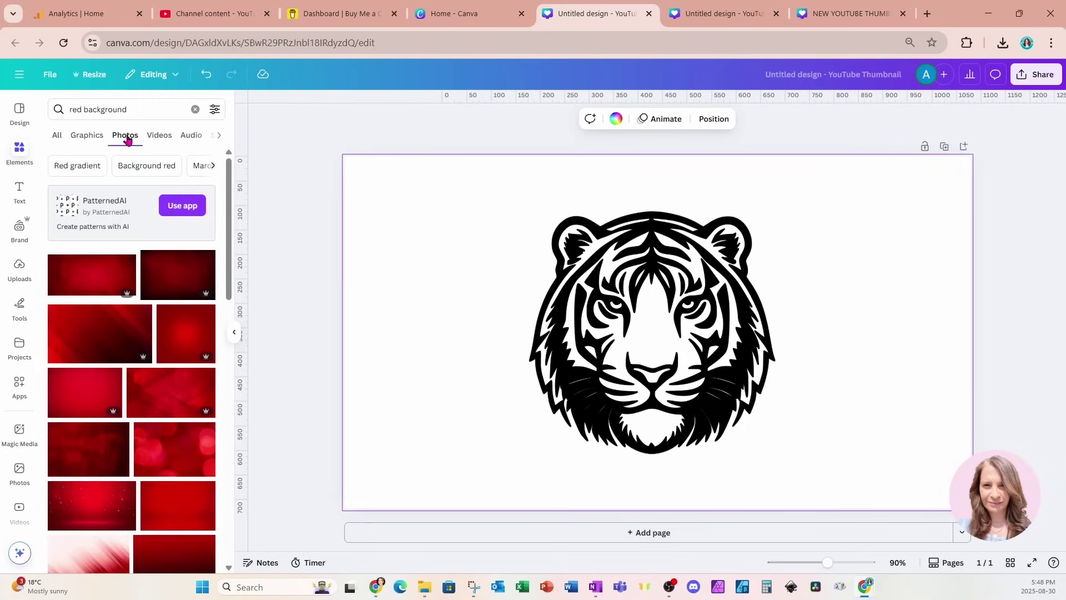
# Step: Add the dark red photo at the page's left edge and pull the tiger out to its right
pyautogui.click(176, 276)
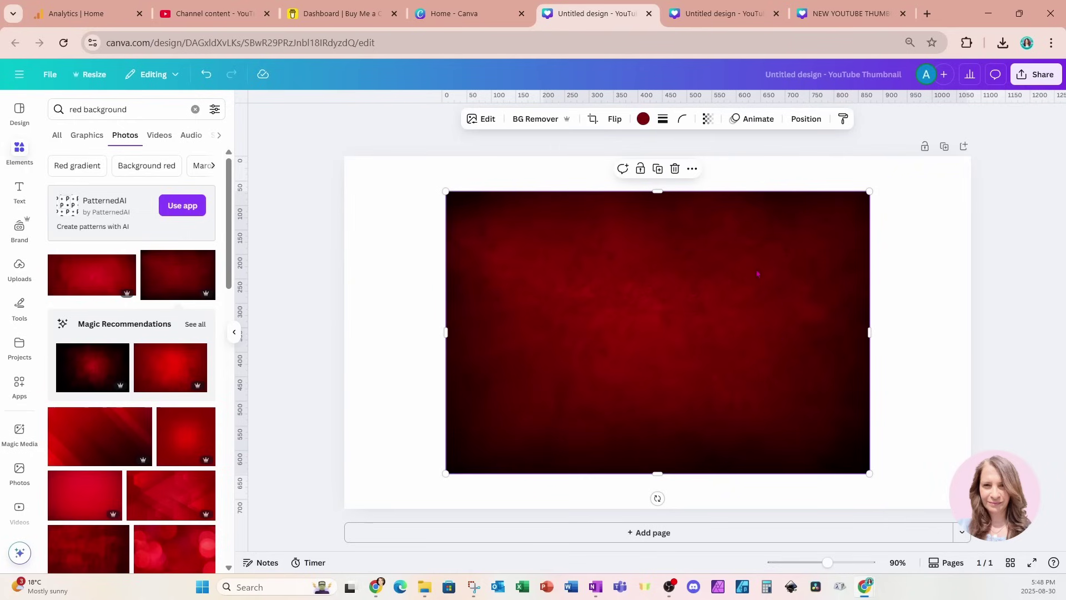
pyautogui.moveTo(765, 364); pyautogui.dragTo(676, 362)
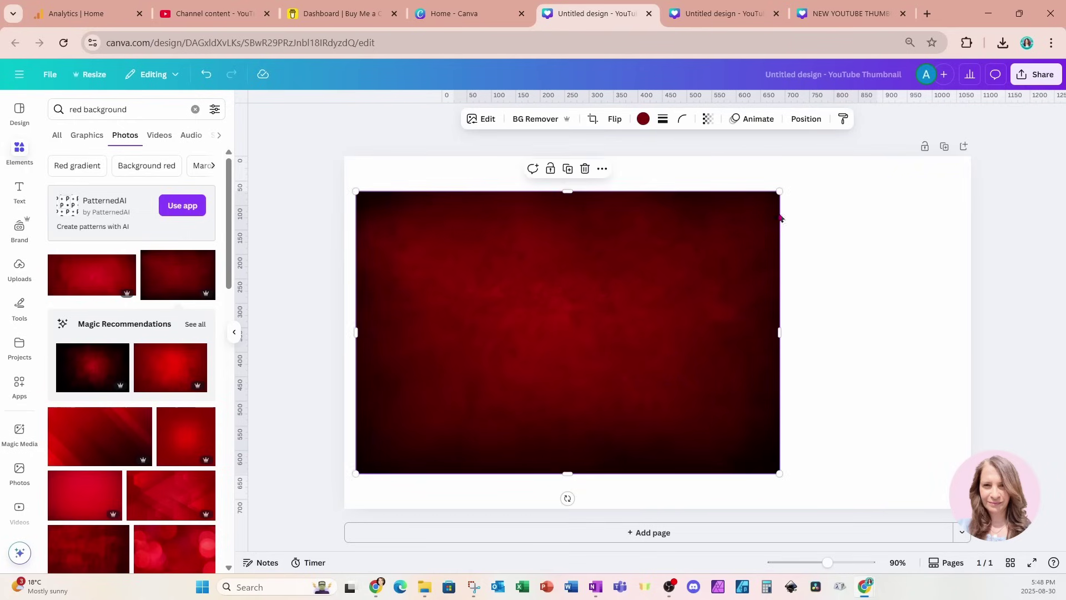
pyautogui.click(806, 119)
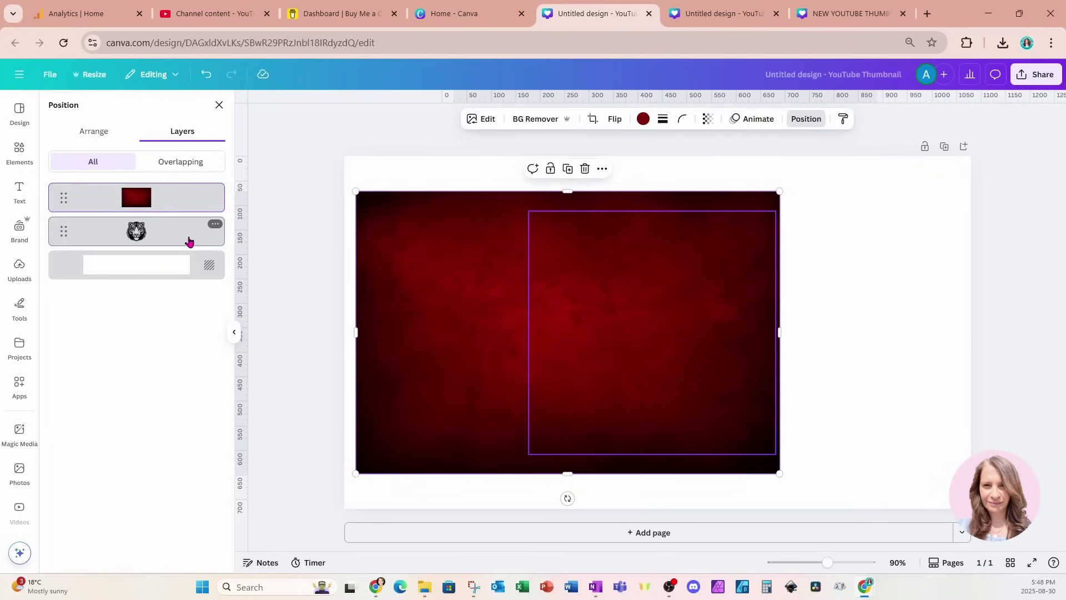
pyautogui.click(185, 239)
pyautogui.moveTo(576, 367); pyautogui.dragTo(762, 372)
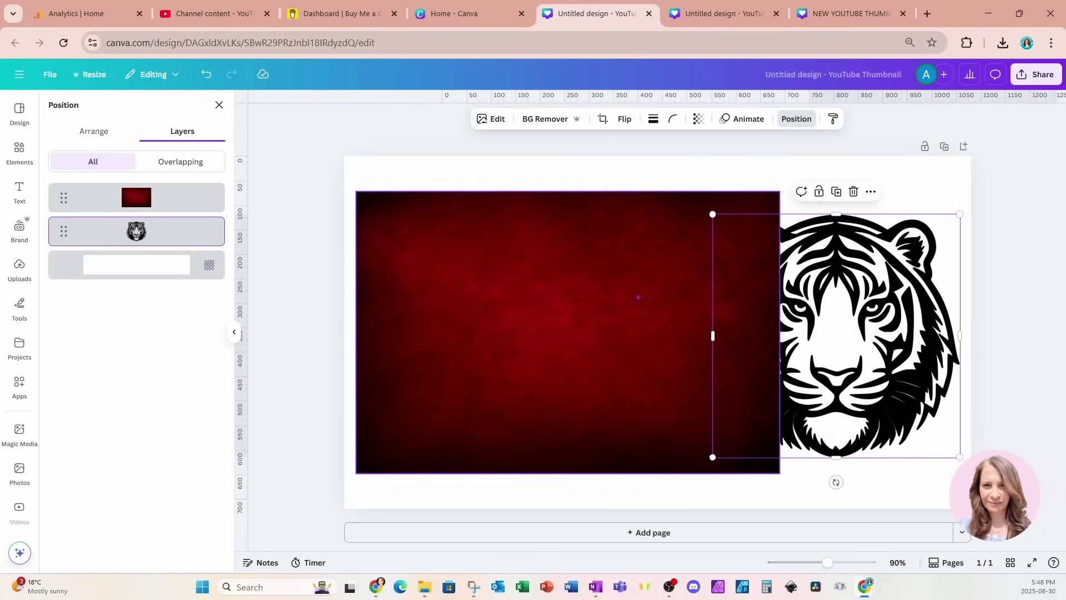
# Step: Launch the Image Cutout Maker app and load the red background photo into it
pyautogui.click(19, 395)
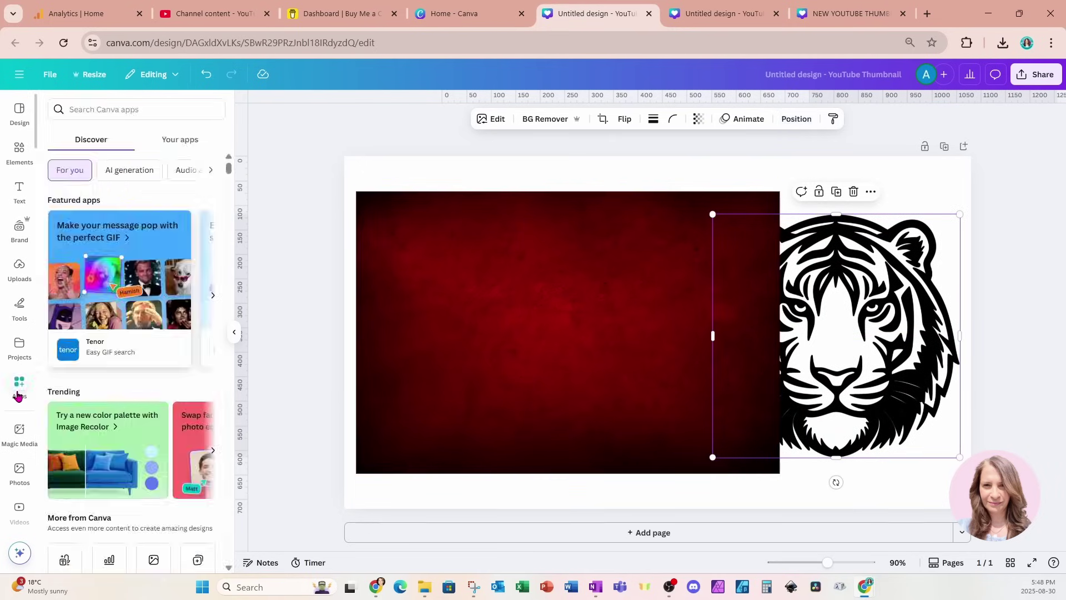
pyautogui.click(127, 107)
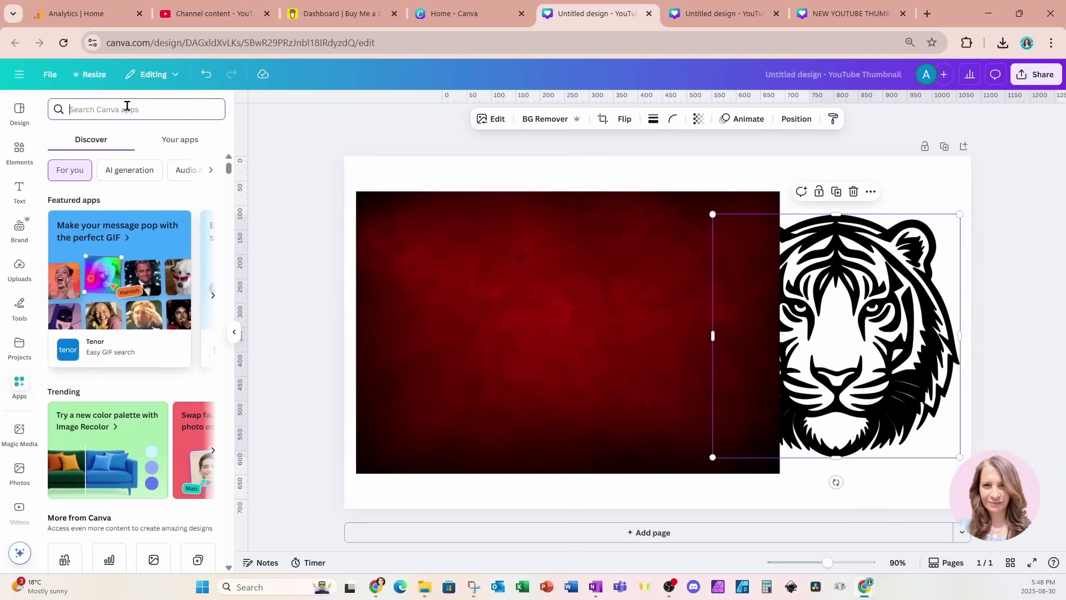
pyautogui.write('cut')
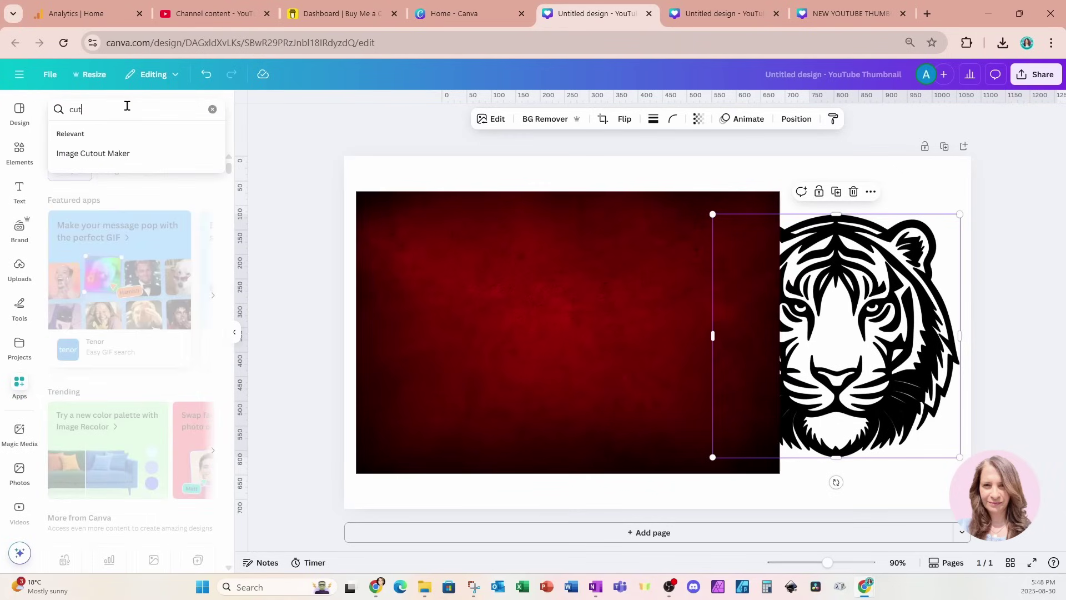
pyautogui.click(106, 153)
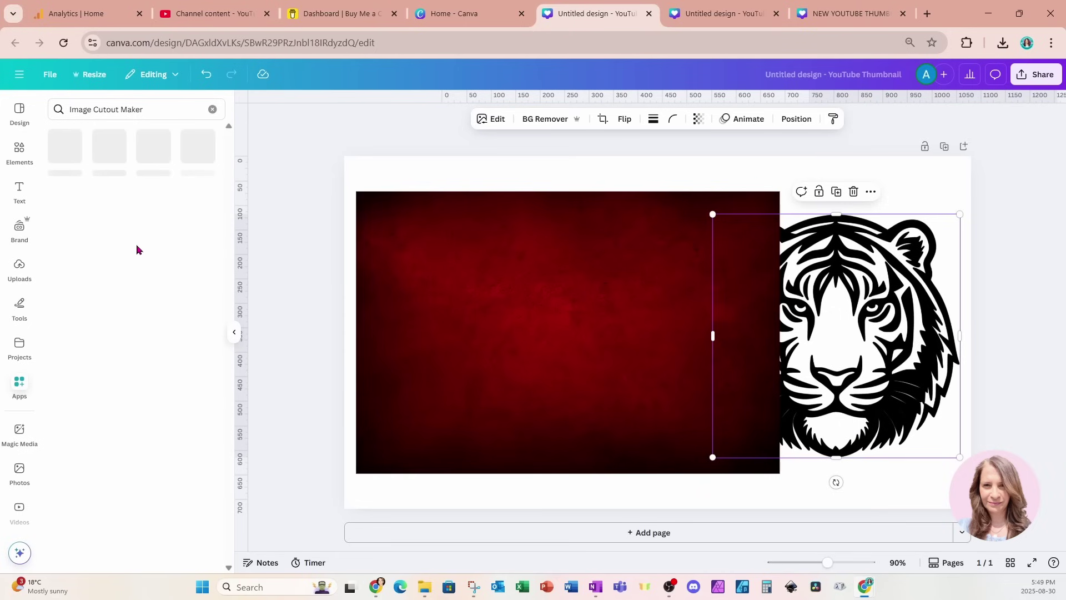
pyautogui.click(58, 158)
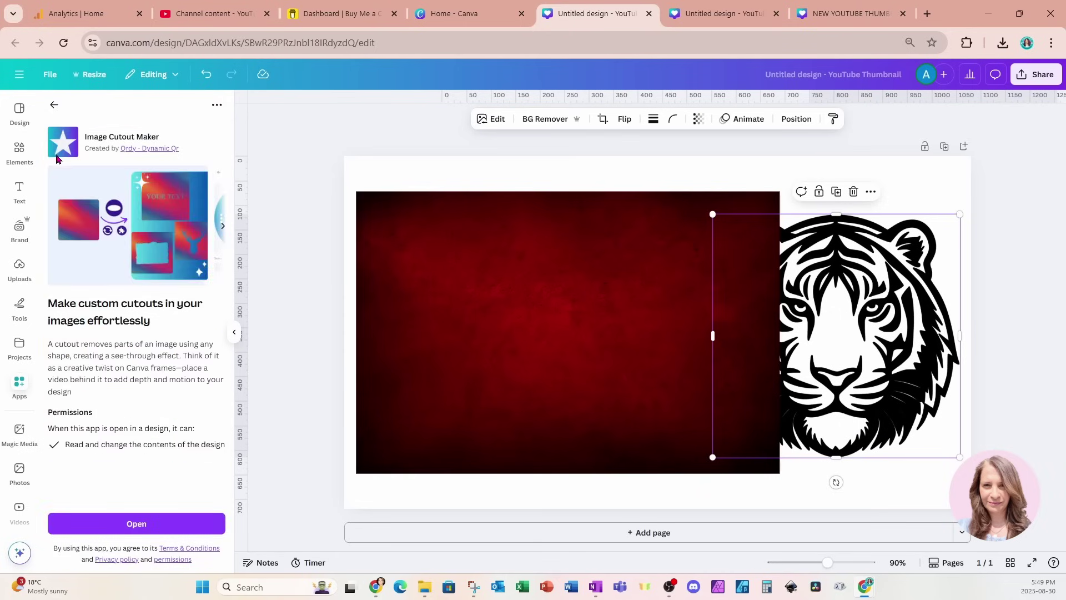
pyautogui.click(118, 525)
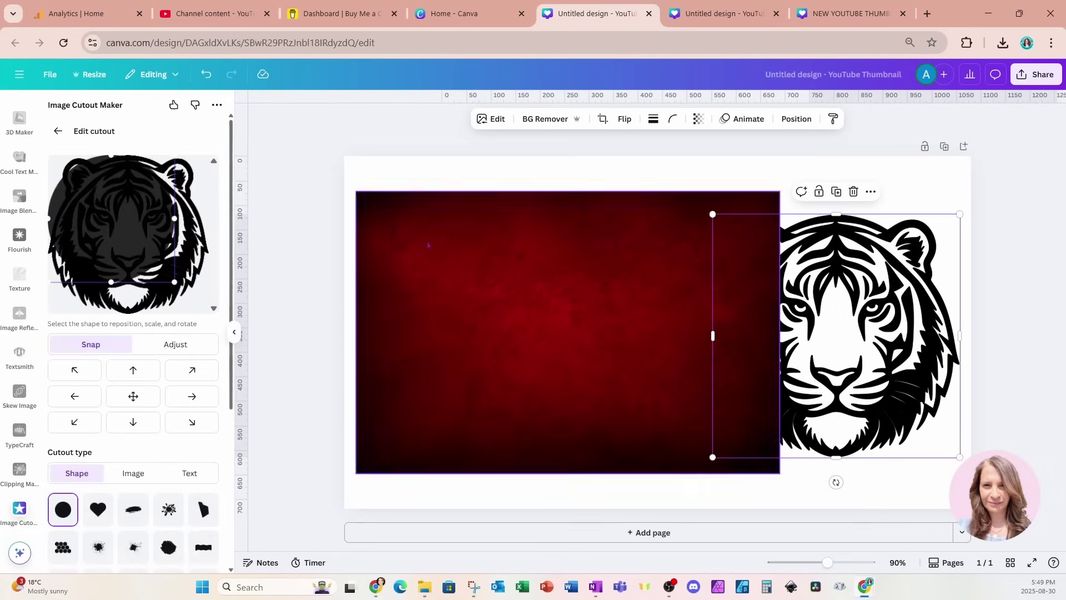
pyautogui.click(470, 285)
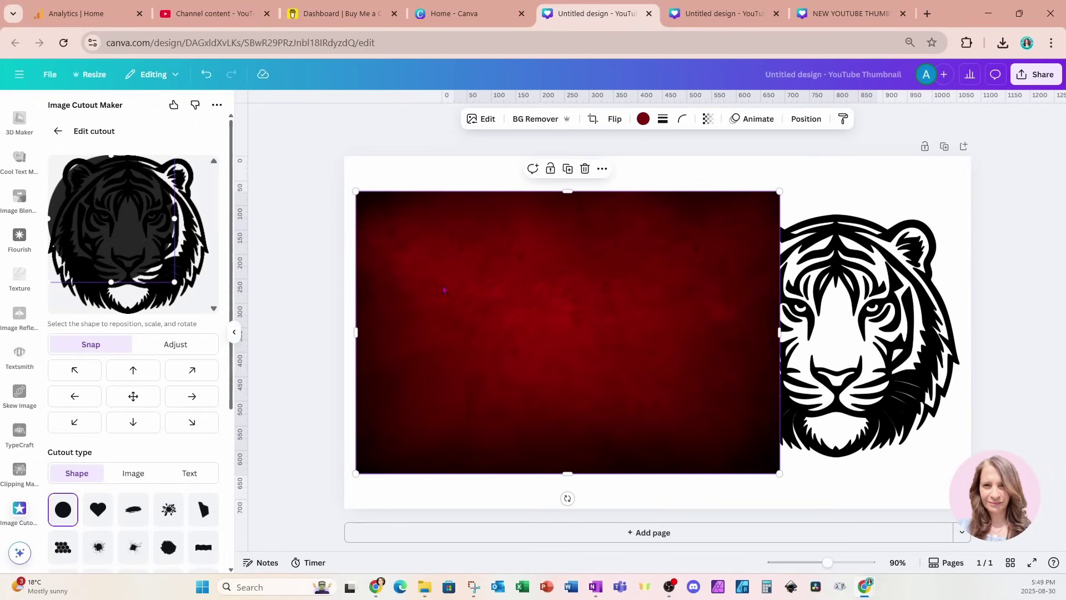
pyautogui.click(60, 133)
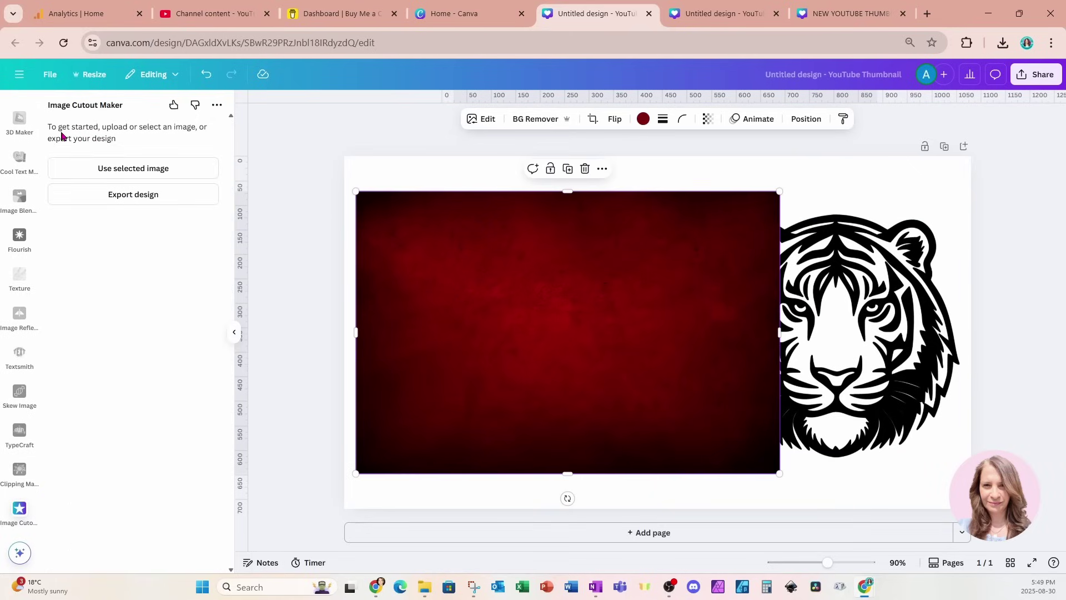
pyautogui.click(100, 169)
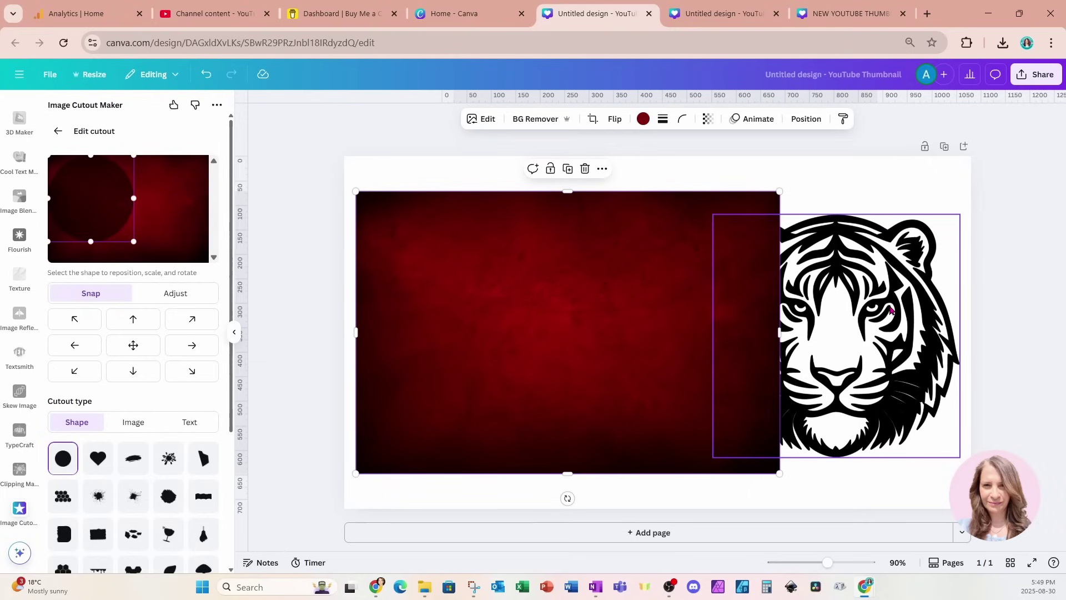
# Step: Use the black tiger as an image cutout, centred on the red background
pyautogui.click(890, 311)
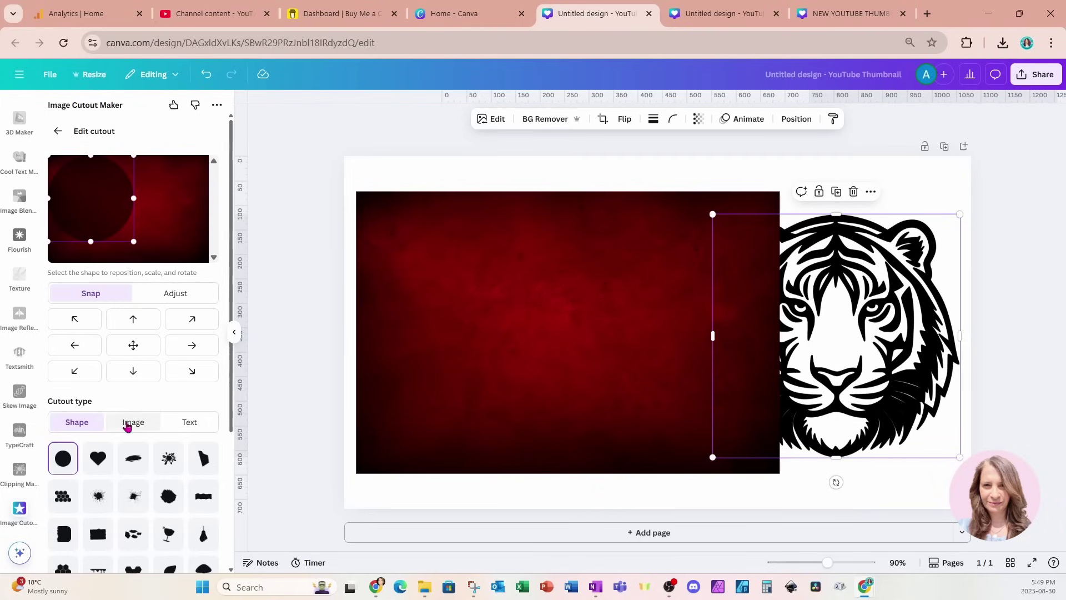
pyautogui.click(127, 425)
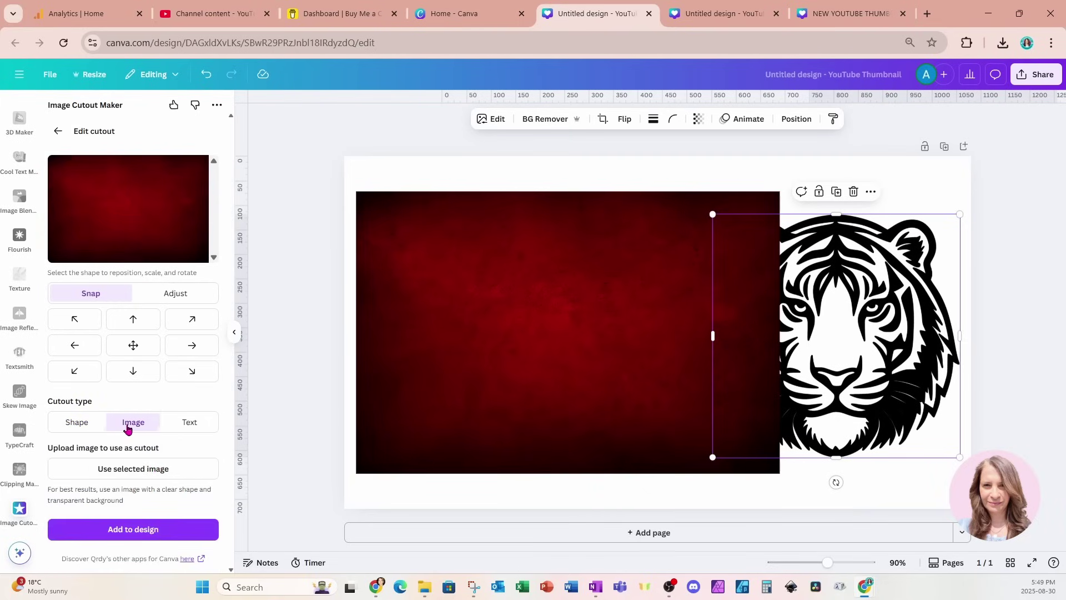
pyautogui.click(150, 473)
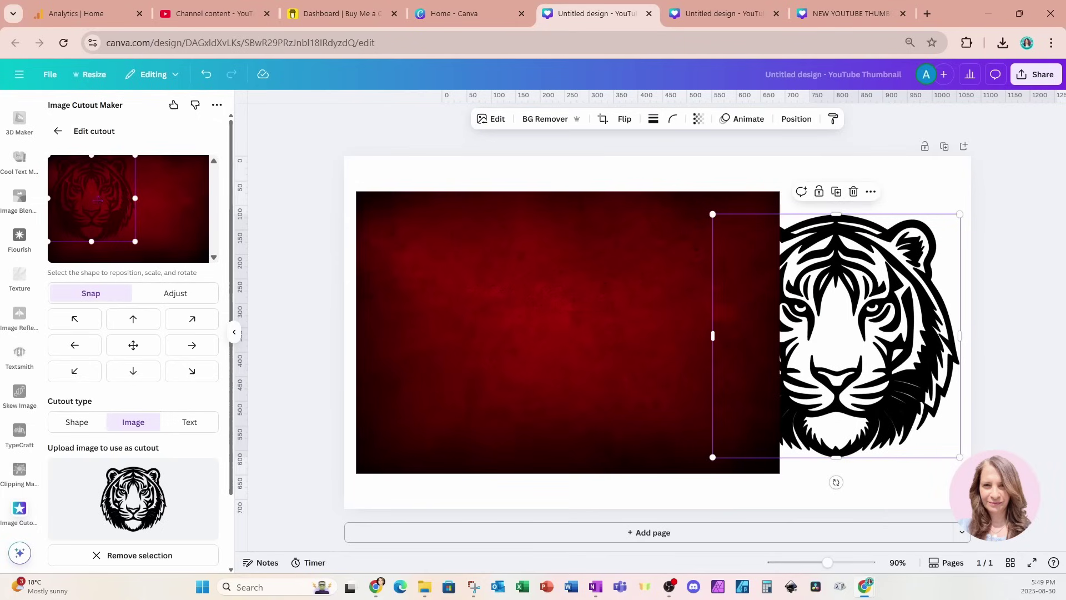
pyautogui.moveTo(97, 199); pyautogui.dragTo(123, 208)
pyautogui.click(134, 345)
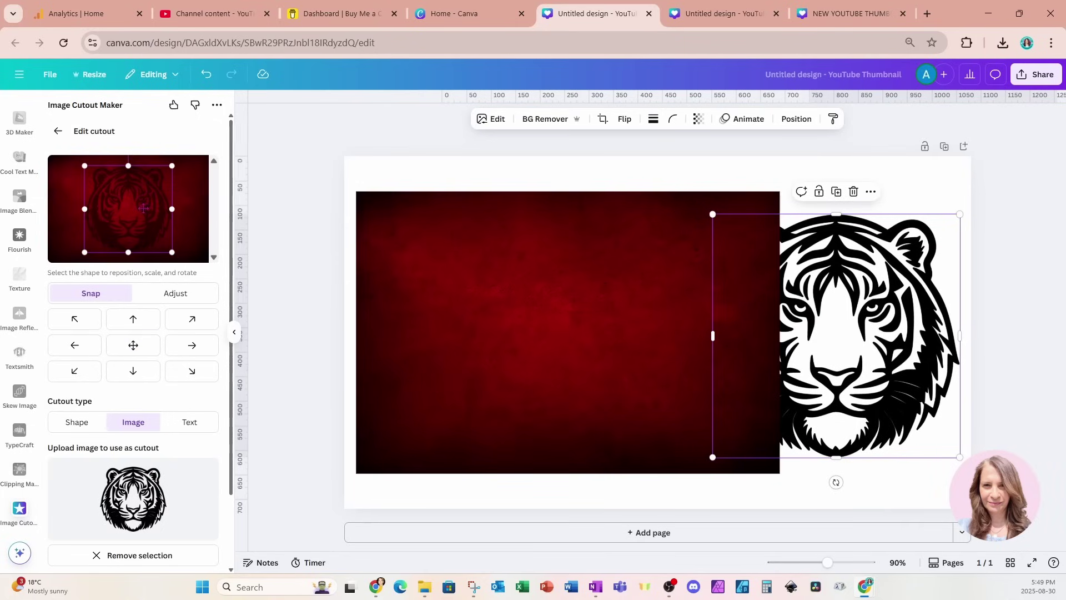
pyautogui.scroll(-3, 160, 471)
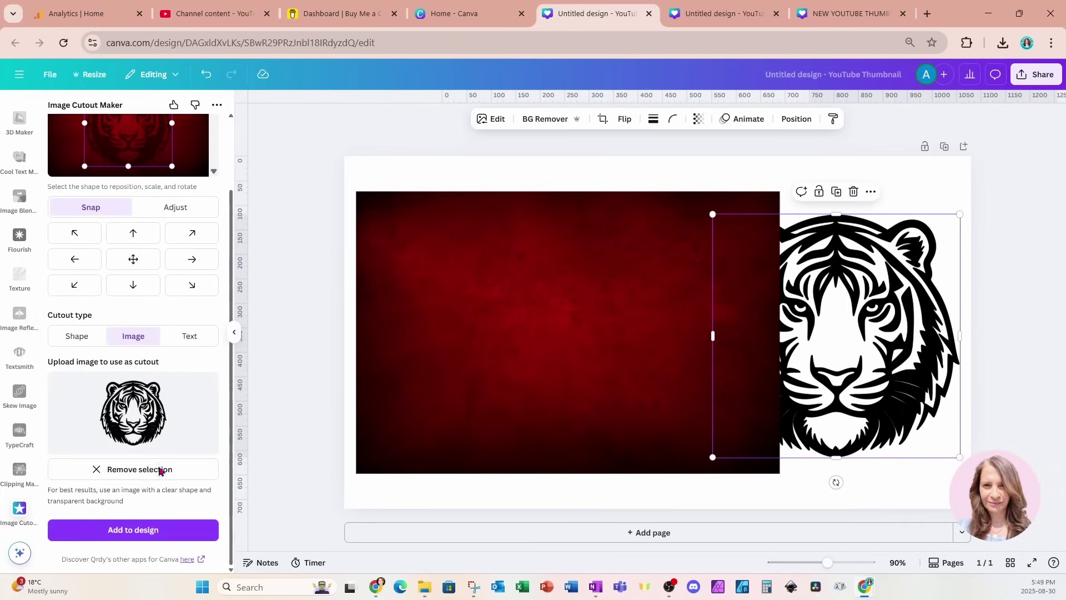
# Step: Add the cutout to the design, duplicate the page, and delete Page 2's large red photo
pyautogui.click(78, 531)
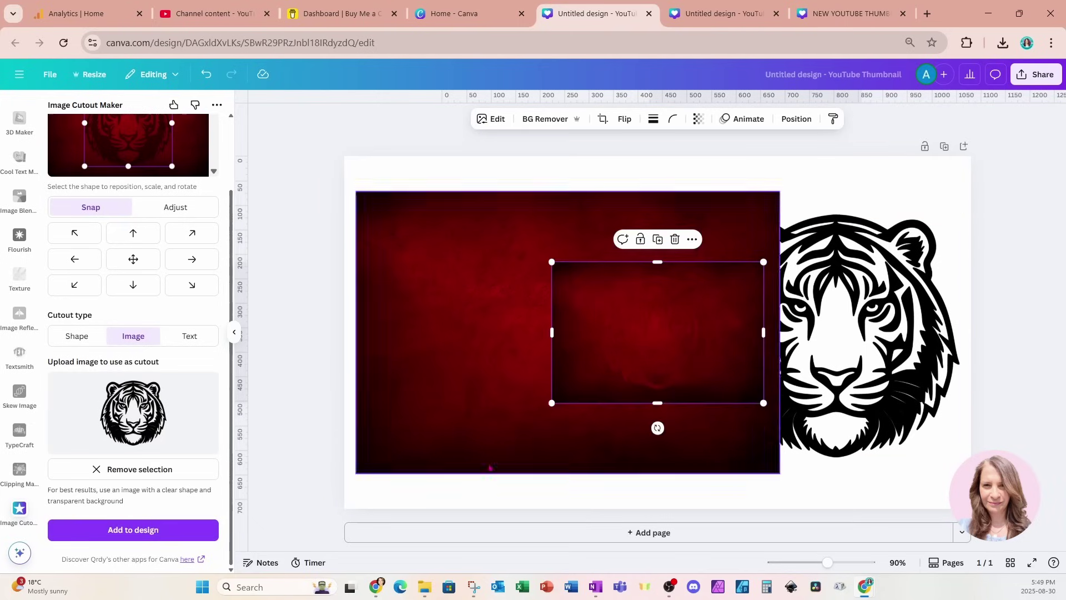
pyautogui.click(944, 148)
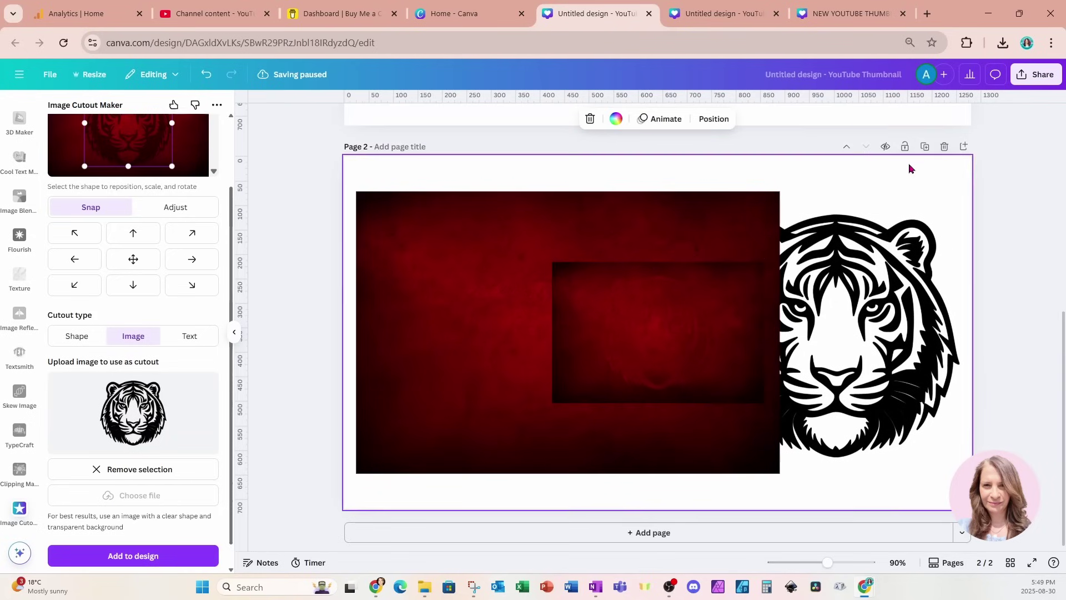
pyautogui.click(457, 254)
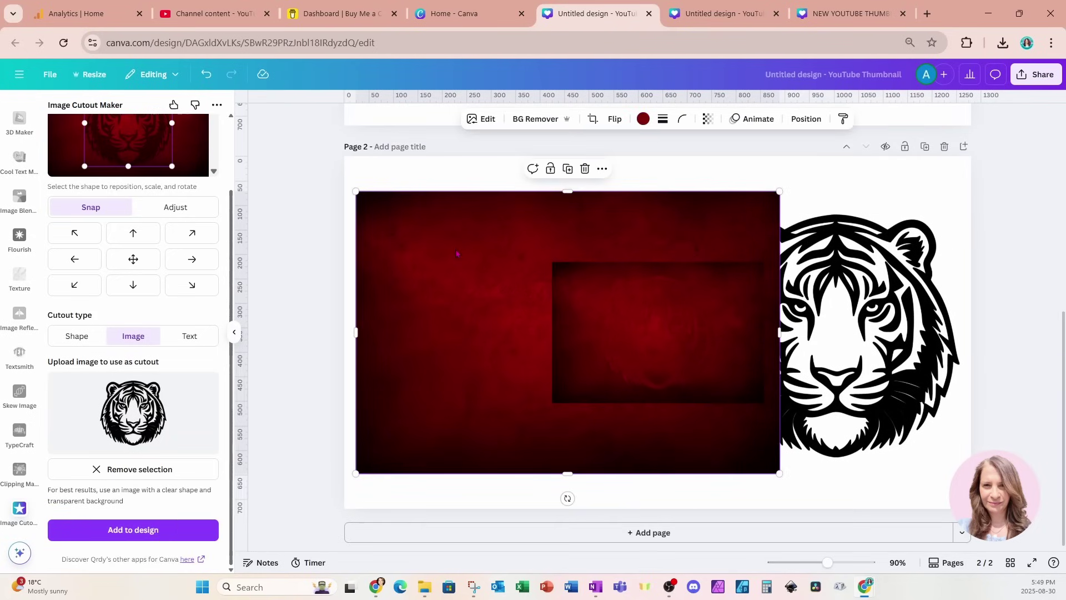
pyautogui.press('Delete')
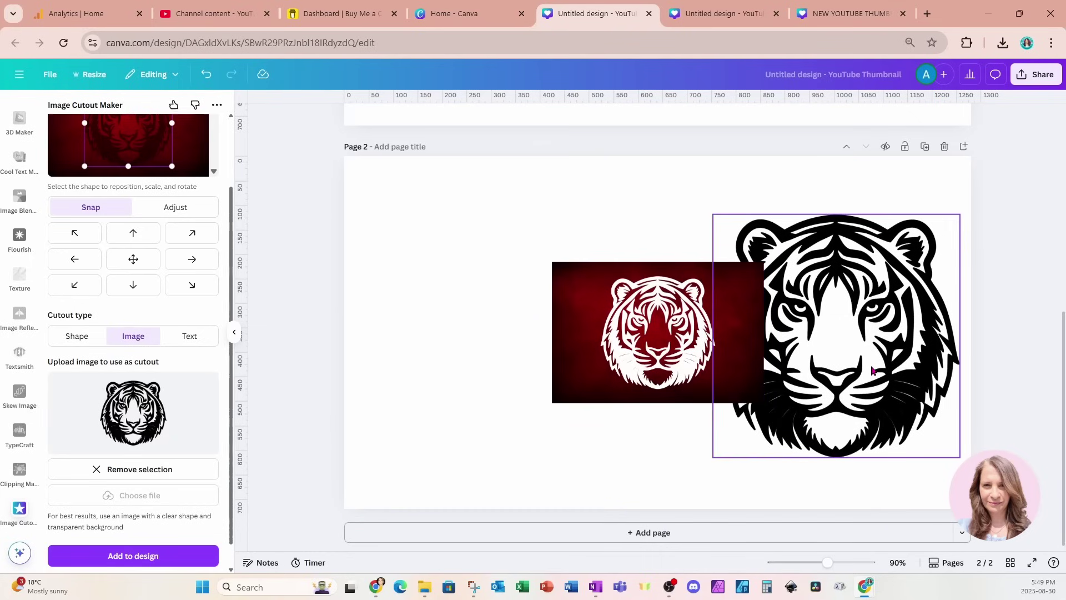
# Step: Shrink the black tiger to 298×293 top-left, enlarge the red image to 888×592, and remove its background
pyautogui.moveTo(872, 371); pyautogui.dragTo(502, 310)
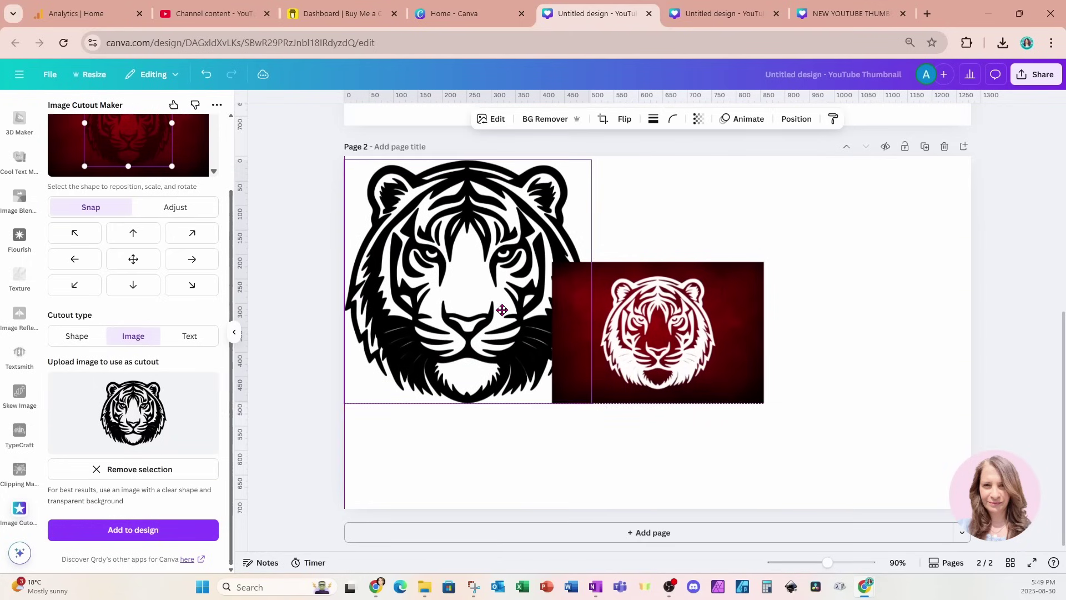
pyautogui.moveTo(591, 402); pyautogui.dragTo(476, 317)
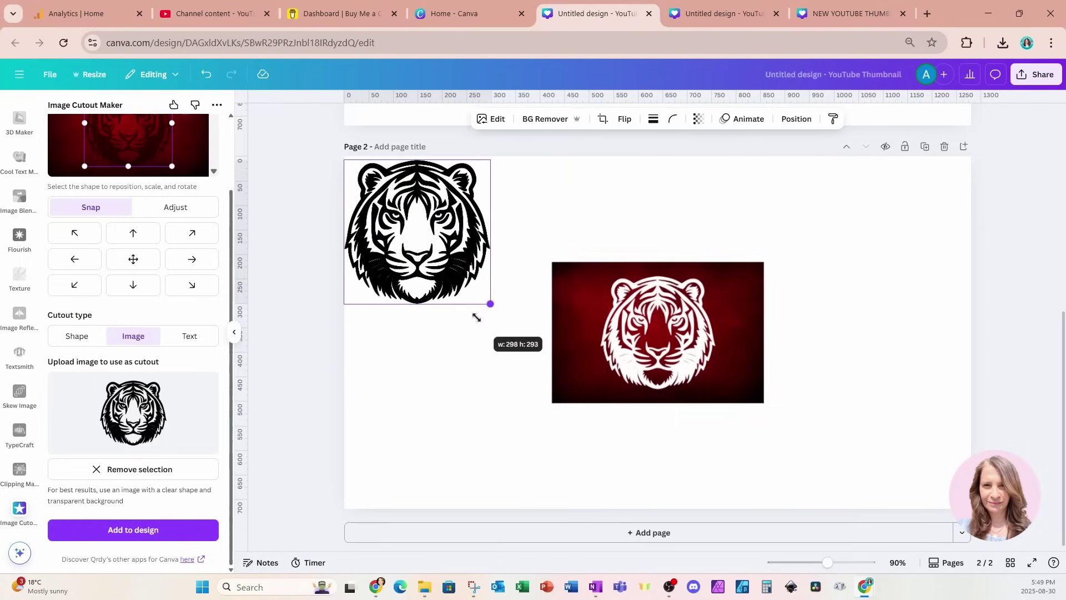
pyautogui.moveTo(677, 329); pyautogui.dragTo(649, 340)
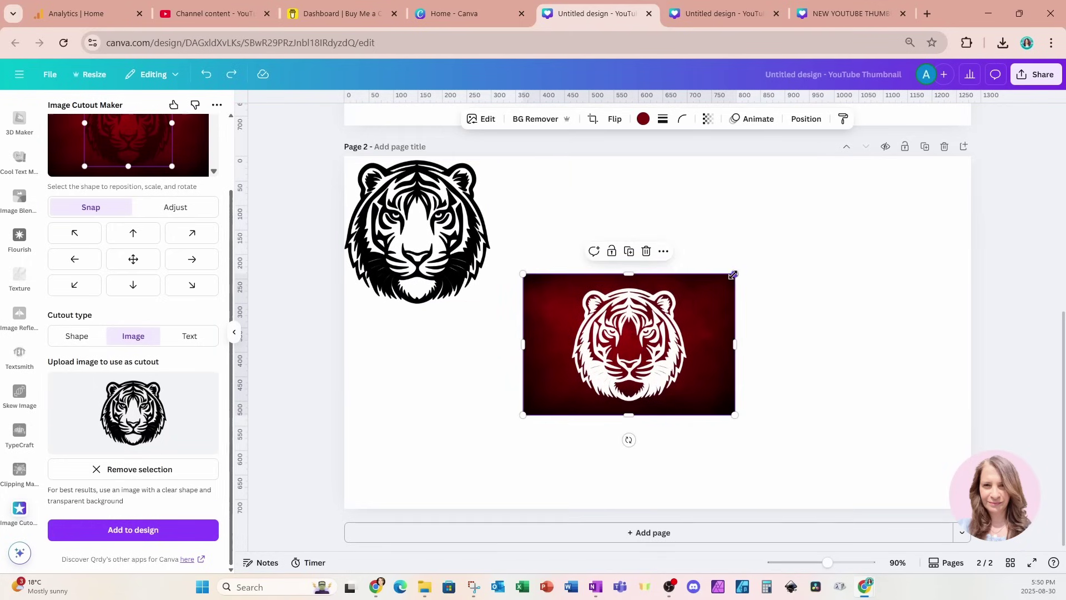
pyautogui.moveTo(733, 274); pyautogui.dragTo(862, 189)
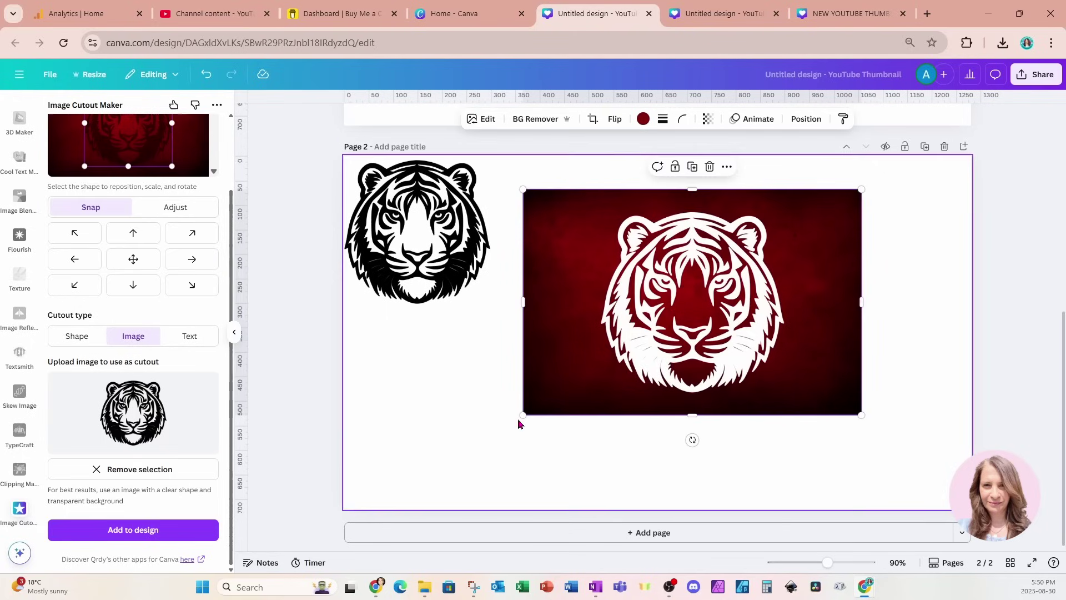
pyautogui.moveTo(522, 415); pyautogui.dragTo(418, 475)
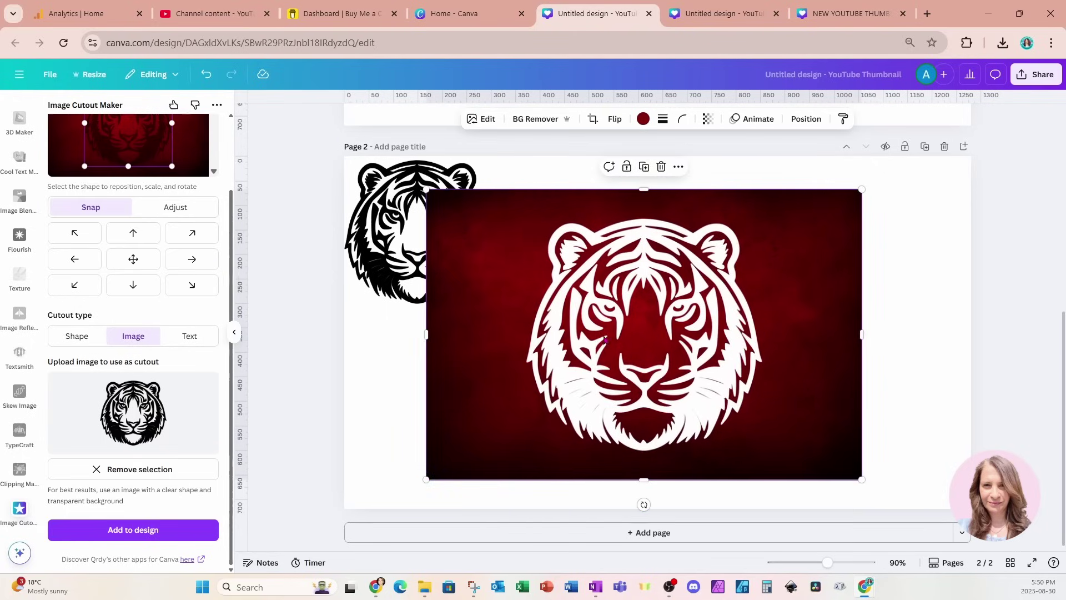
pyautogui.click(529, 119)
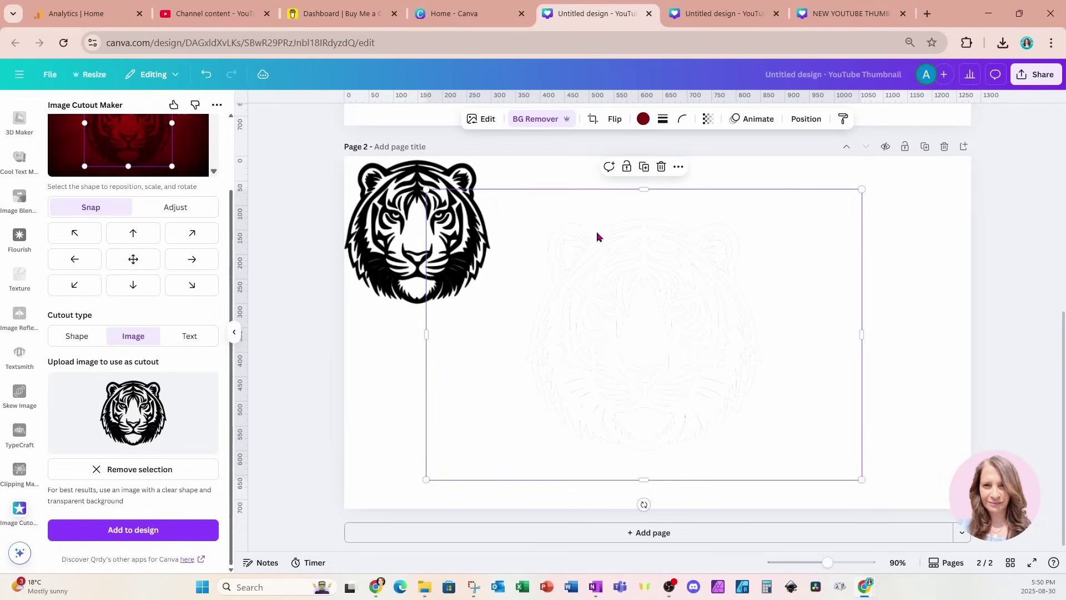
# Step: Restore the red background across the image using a size-100 Restore brush
pyautogui.click(541, 119)
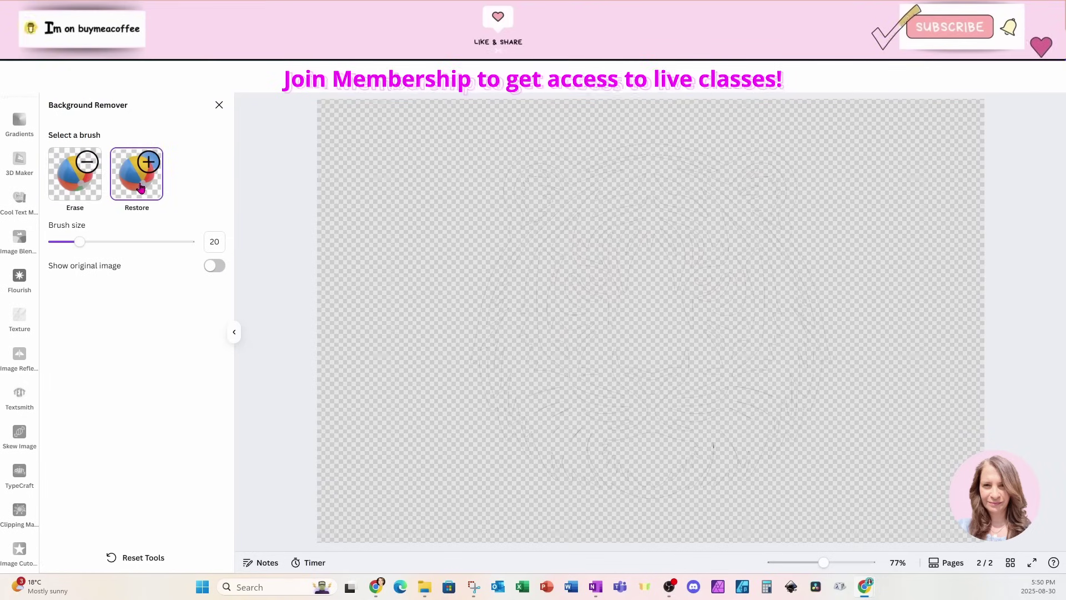
pyautogui.moveTo(80, 242); pyautogui.dragTo(211, 244)
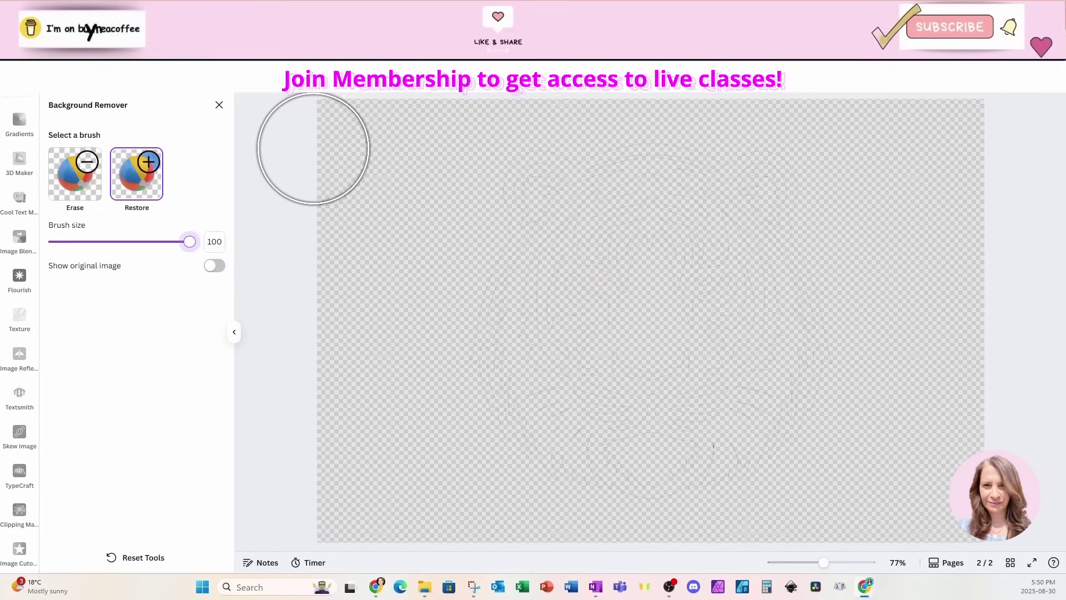
pyautogui.moveTo(314, 149)
pyautogui.mouseDown()
pyautogui.moveTo(895, 136)
pyautogui.moveTo(953, 168)
pyautogui.moveTo(800, 214)
pyautogui.moveTo(348, 233)
pyautogui.moveTo(731, 279)
pyautogui.moveTo(935, 257)
pyautogui.moveTo(951, 429)
pyautogui.moveTo(904, 505)
pyautogui.moveTo(463, 547)
pyautogui.moveTo(418, 549)
pyautogui.moveTo(352, 519)
pyautogui.moveTo(328, 310)
pyautogui.moveTo(827, 357)
pyautogui.moveTo(888, 423)
pyautogui.moveTo(533, 488)
pyautogui.moveTo(398, 419)
pyautogui.moveTo(531, 431)
pyautogui.mouseUp()
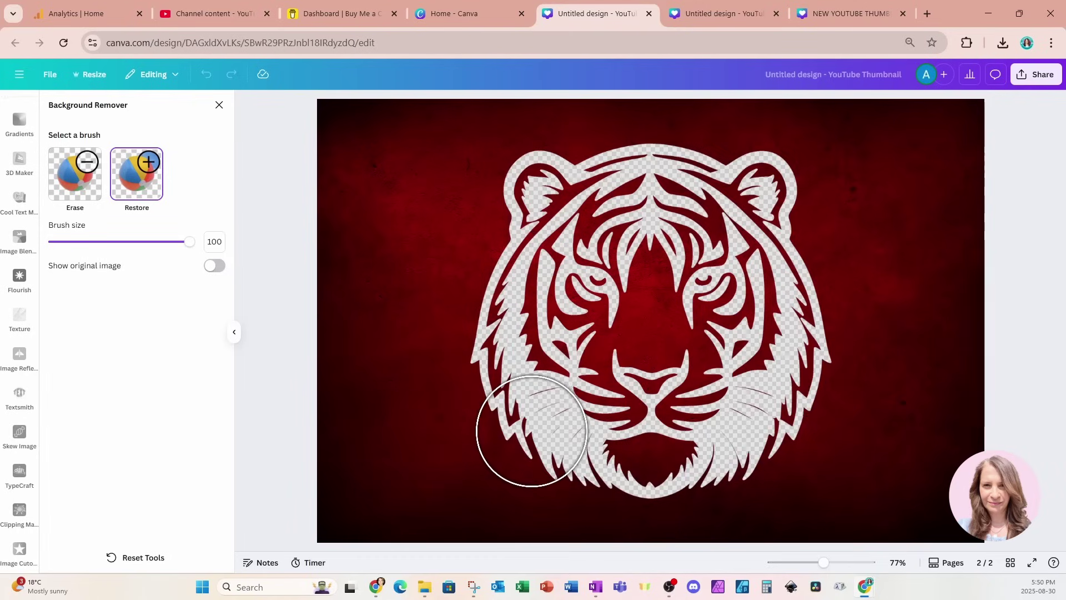
# Step: Erase the red stripes inside the tiger face with a size-68 Erase brush
pyautogui.click(79, 183)
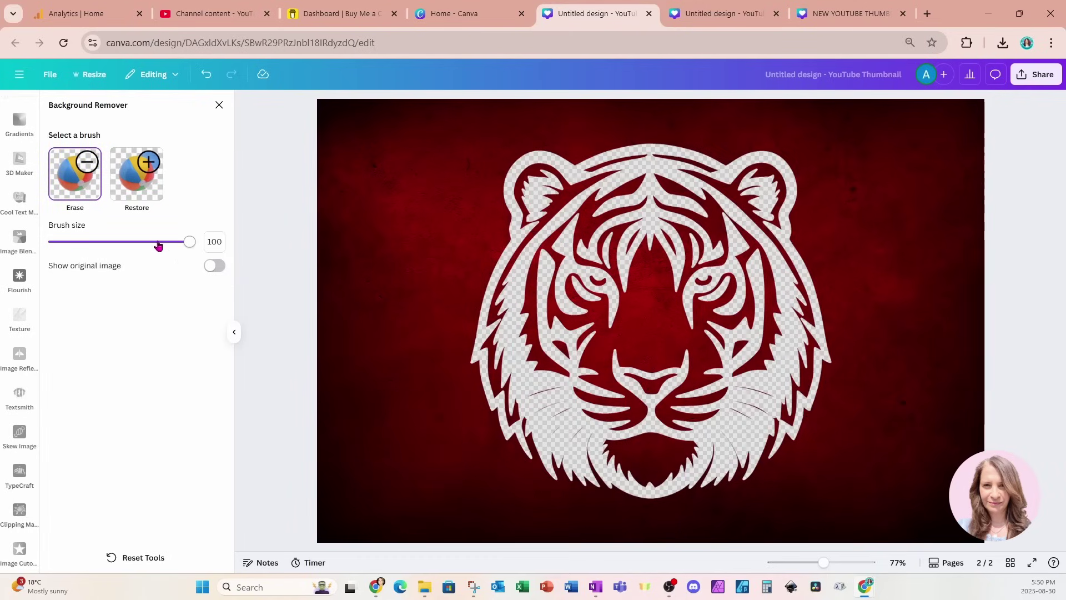
pyautogui.moveTo(189, 242); pyautogui.dragTo(146, 242)
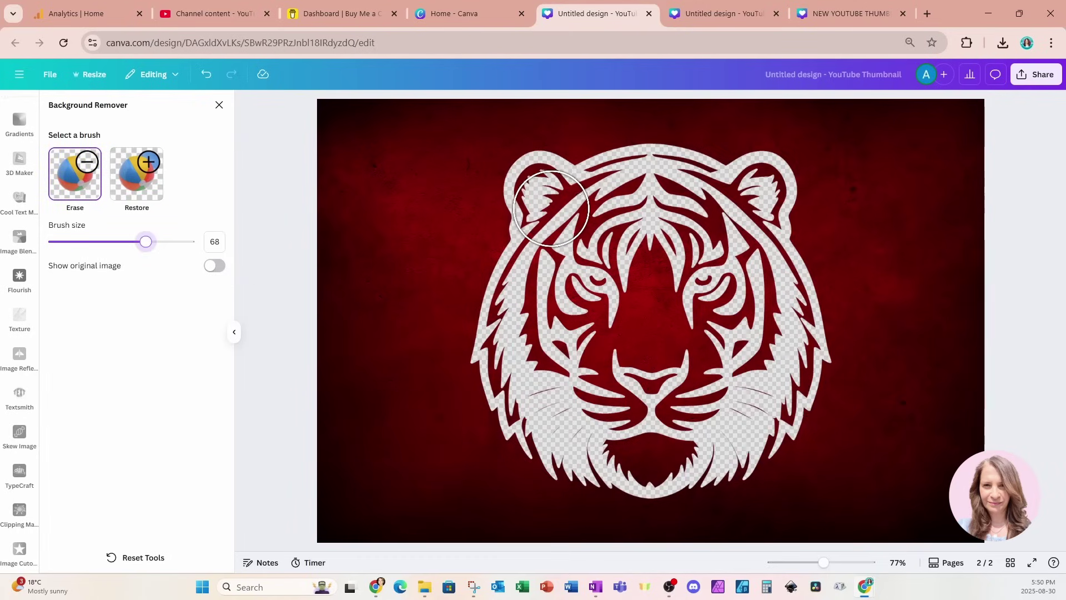
pyautogui.moveTo(551, 208)
pyautogui.mouseDown()
pyautogui.moveTo(547, 183)
pyautogui.moveTo(550, 222)
pyautogui.moveTo(555, 189)
pyautogui.moveTo(558, 207)
pyautogui.moveTo(646, 187)
pyautogui.moveTo(683, 189)
pyautogui.moveTo(706, 206)
pyautogui.moveTo(754, 196)
pyautogui.moveTo(748, 245)
pyautogui.moveTo(775, 309)
pyautogui.moveTo(673, 257)
pyautogui.moveTo(567, 274)
pyautogui.moveTo(554, 244)
pyautogui.moveTo(516, 333)
pyautogui.moveTo(523, 352)
pyautogui.moveTo(664, 338)
pyautogui.moveTo(740, 357)
pyautogui.moveTo(781, 344)
pyautogui.moveTo(767, 362)
pyautogui.moveTo(564, 395)
pyautogui.moveTo(593, 413)
pyautogui.moveTo(611, 410)
pyautogui.moveTo(644, 450)
pyautogui.moveTo(664, 441)
pyautogui.moveTo(694, 388)
pyautogui.moveTo(733, 396)
pyautogui.mouseUp()
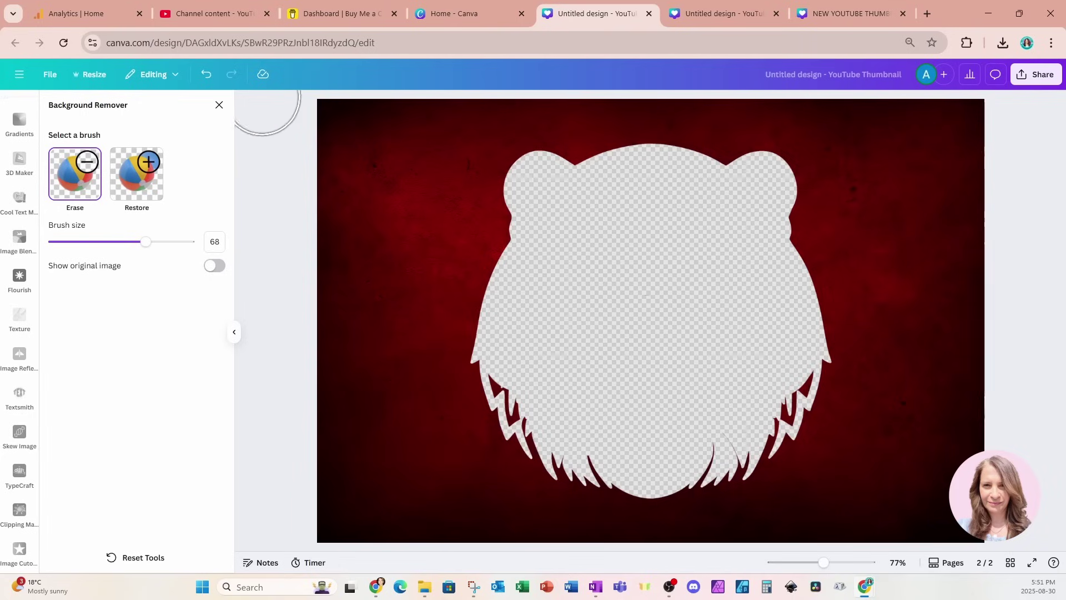
# Step: Close the Background Remover panel to finish the edit
pyautogui.click(219, 105)
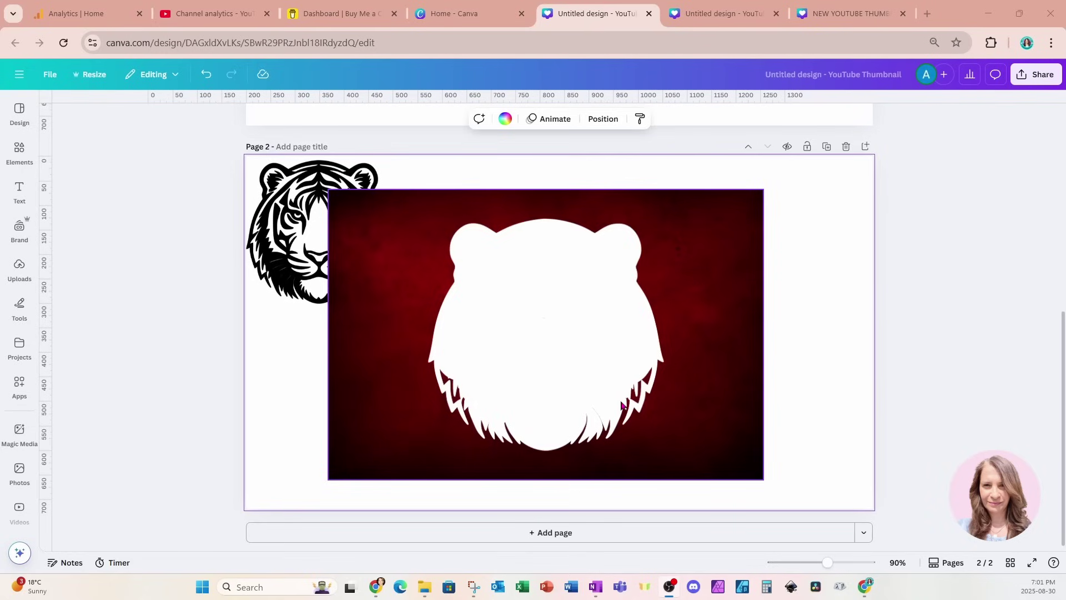
# Step: Add a square over the red image, enlarged to cover the tiger silhouette
pyautogui.click(737, 303)
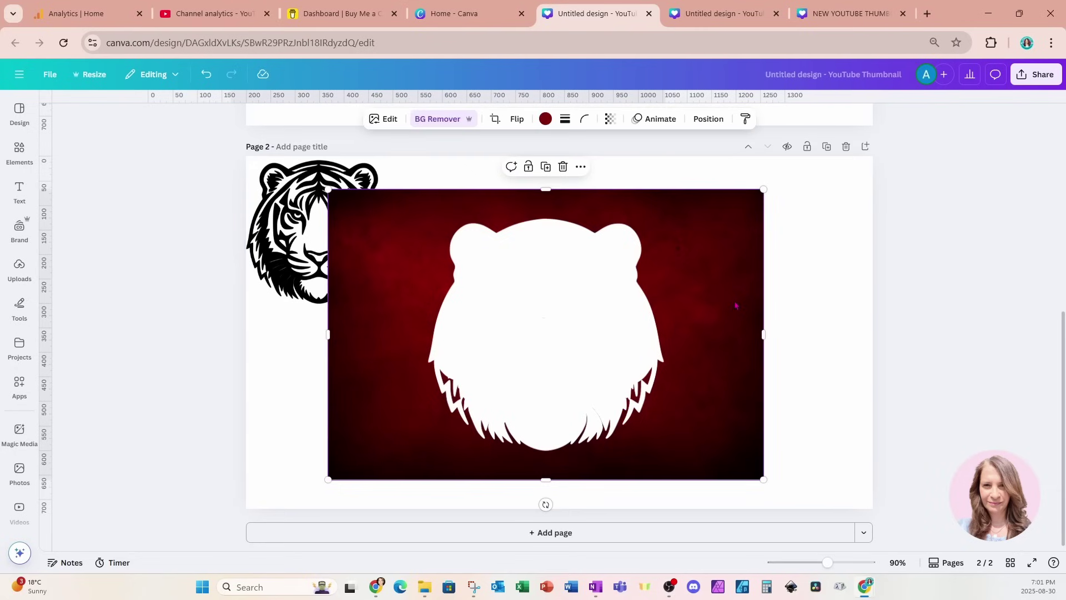
pyautogui.press('r')
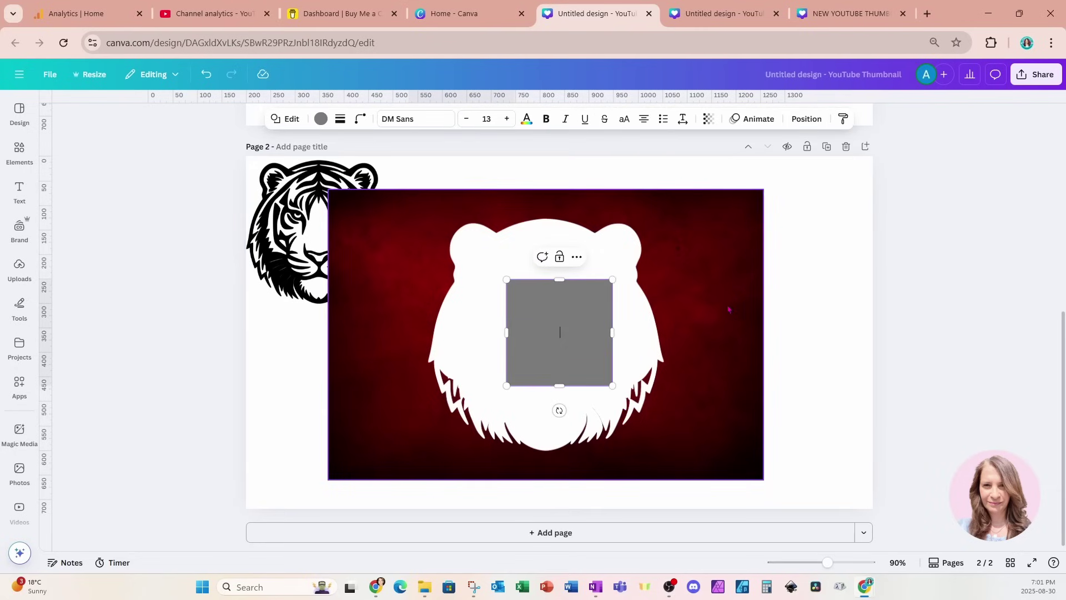
pyautogui.moveTo(561, 364); pyautogui.dragTo(464, 285)
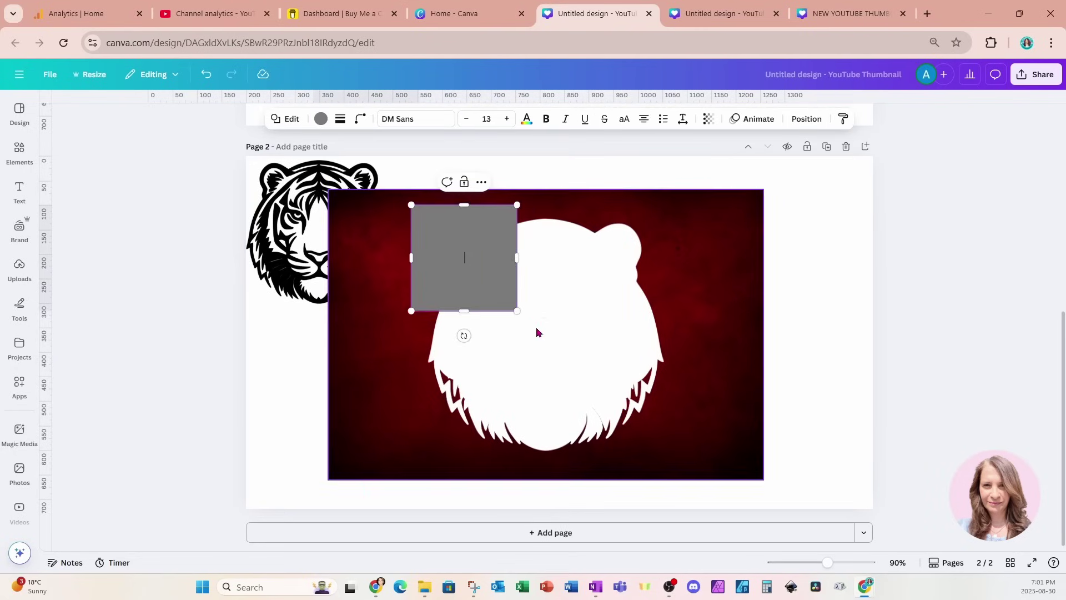
pyautogui.moveTo(517, 310); pyautogui.dragTo(697, 470)
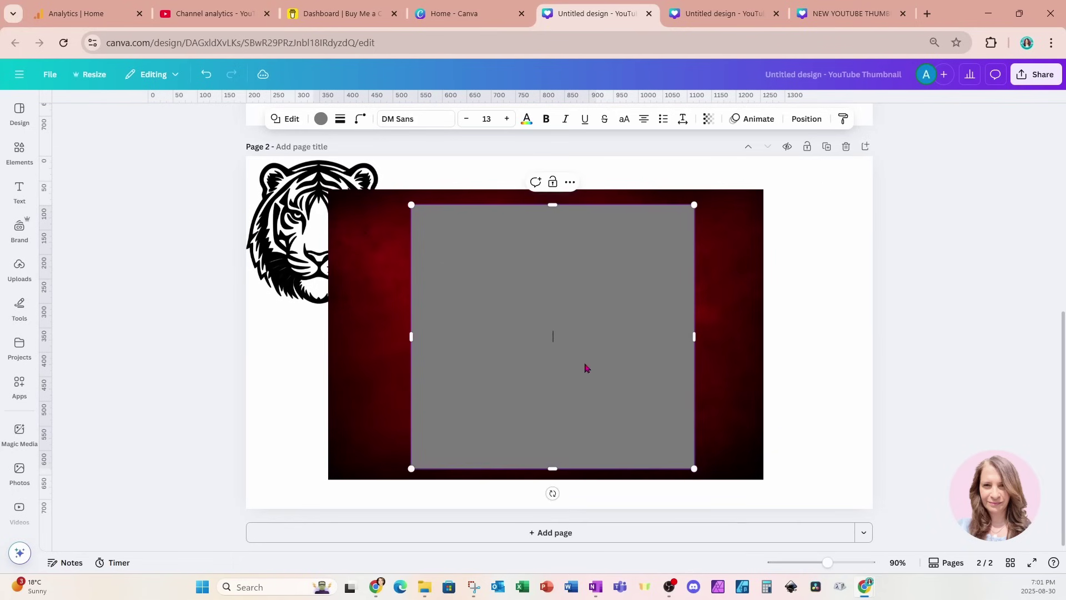
# Step: Fill the square with the silver-to-white gradient
pyautogui.click(322, 120)
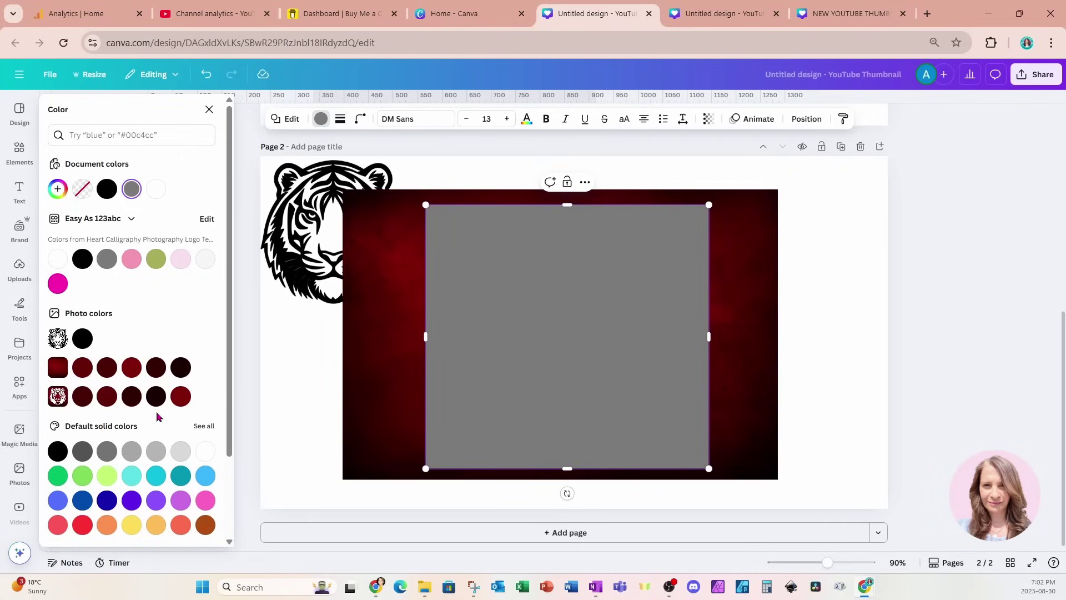
pyautogui.scroll(-2, 157, 416)
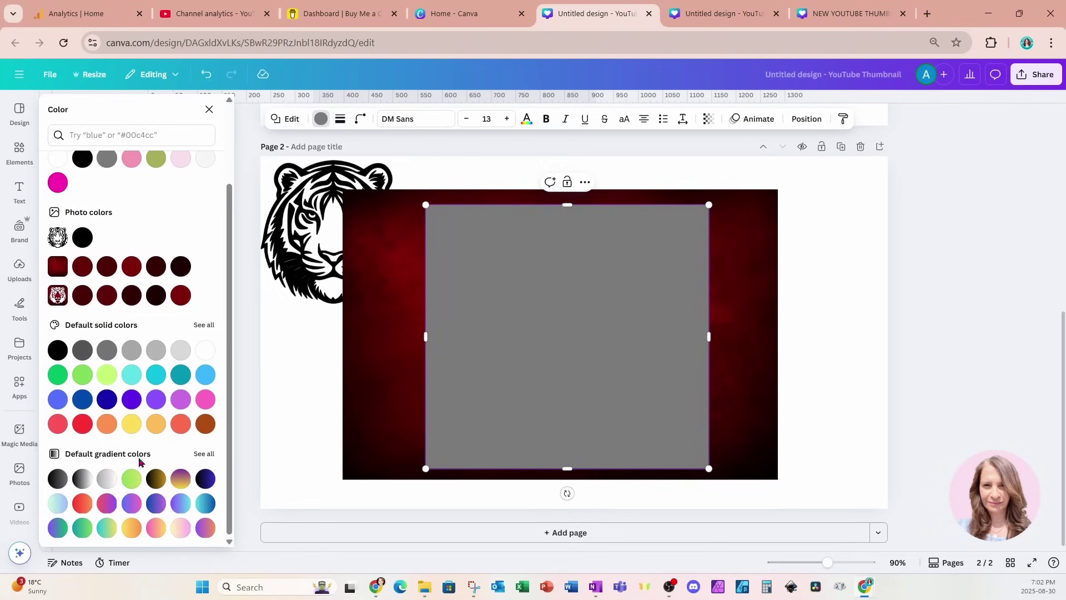
pyautogui.click(106, 481)
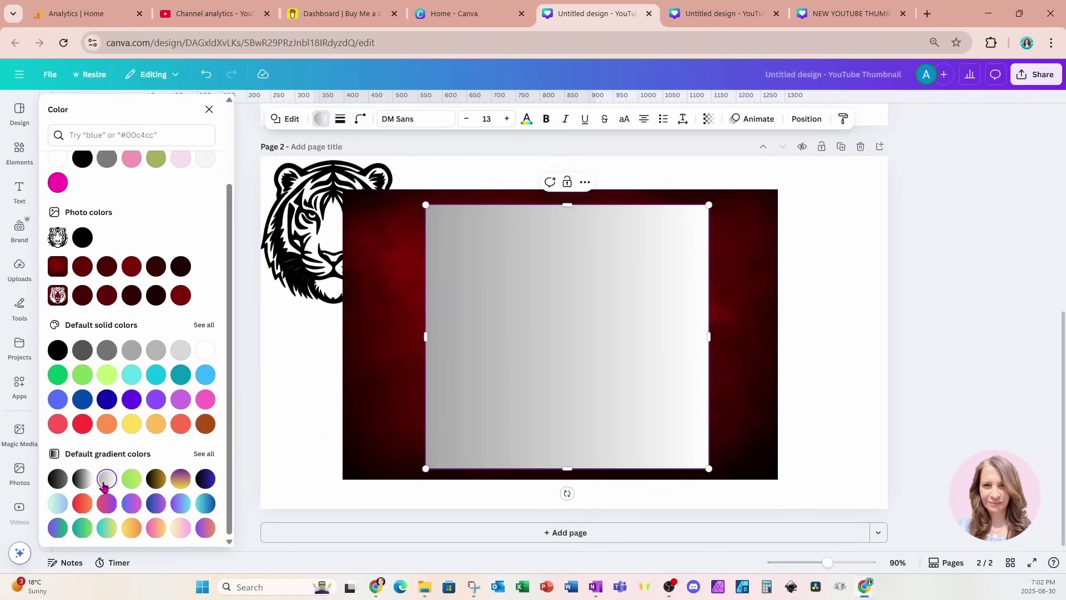
pyautogui.scroll(2, 145, 385)
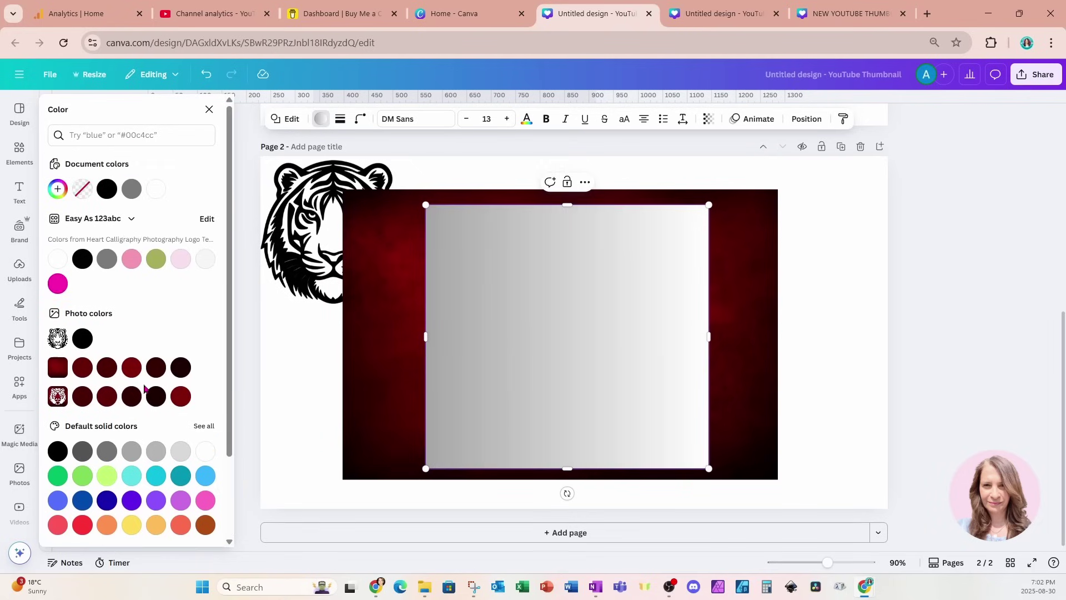
# Step: Create a custom gradient, adding red, dark red and black colour stops
pyautogui.click(57, 190)
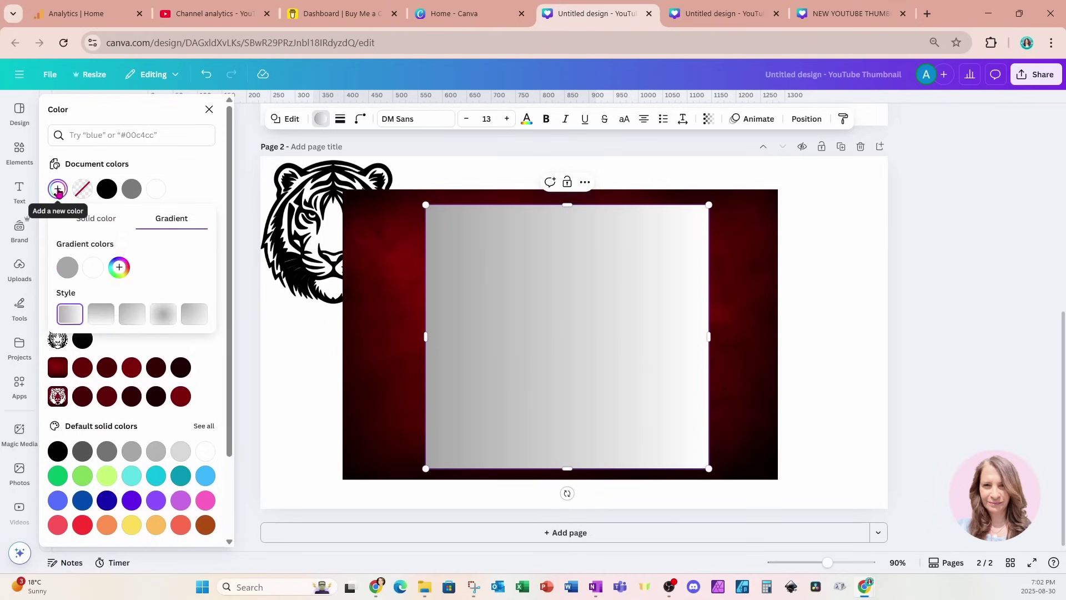
pyautogui.click(119, 268)
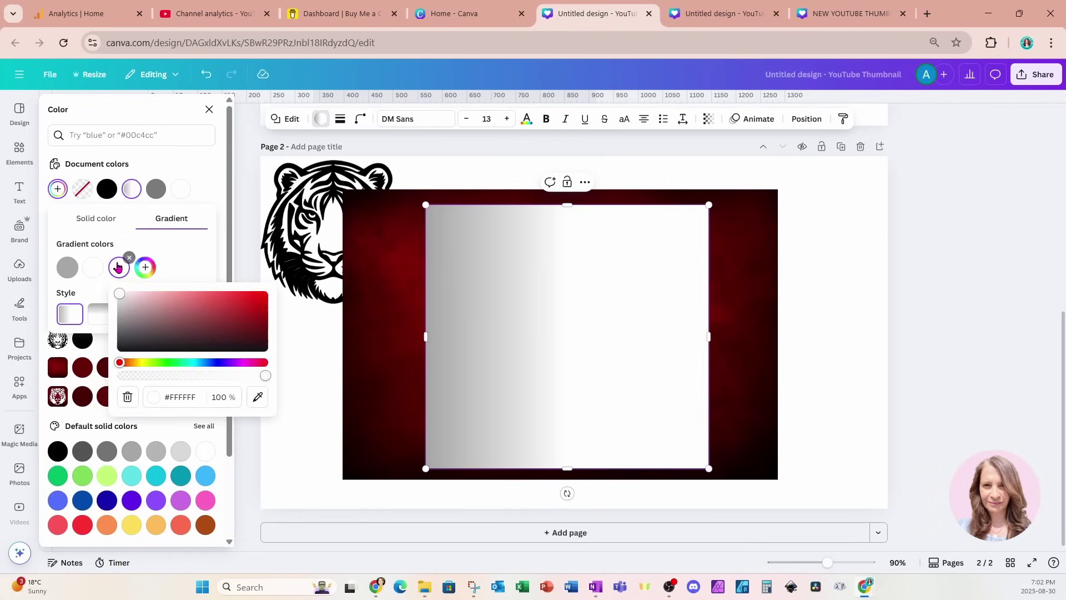
pyautogui.moveTo(129, 300); pyautogui.dragTo(272, 331)
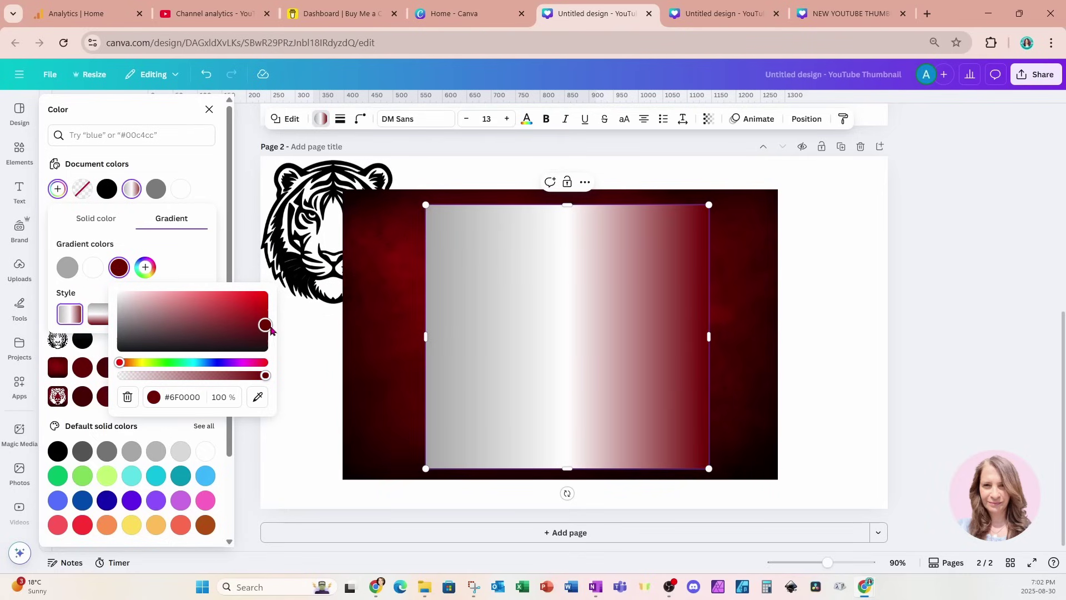
pyautogui.click(187, 262)
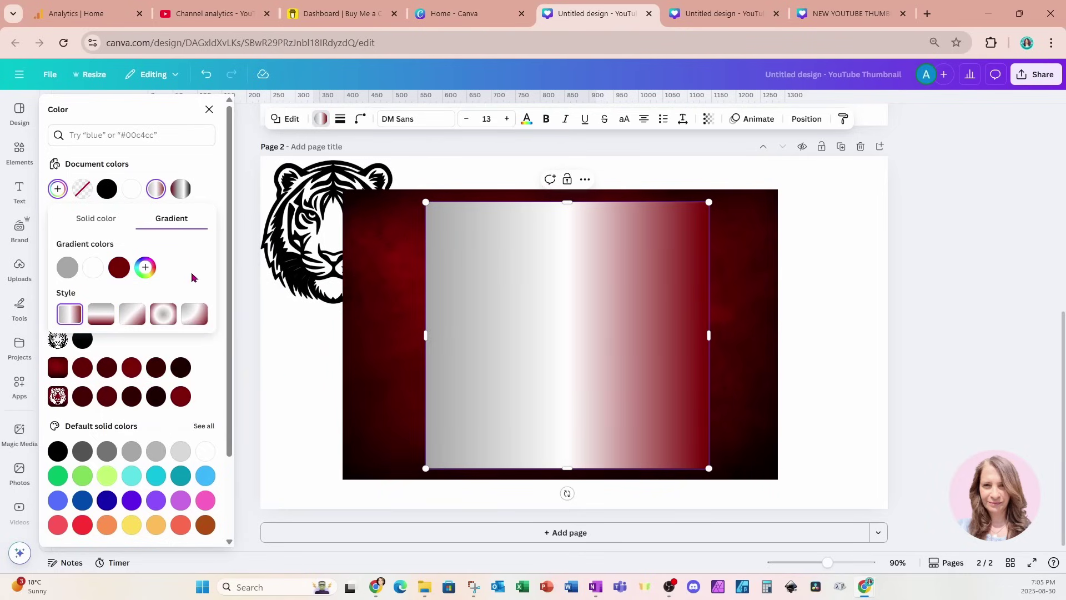
pyautogui.click(146, 269)
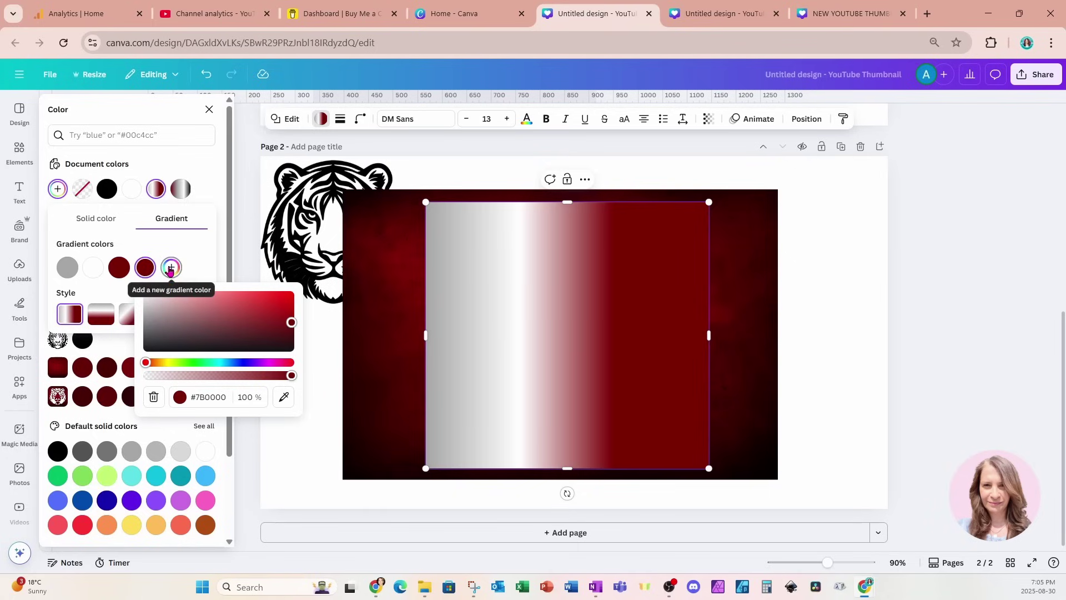
pyautogui.click(170, 269)
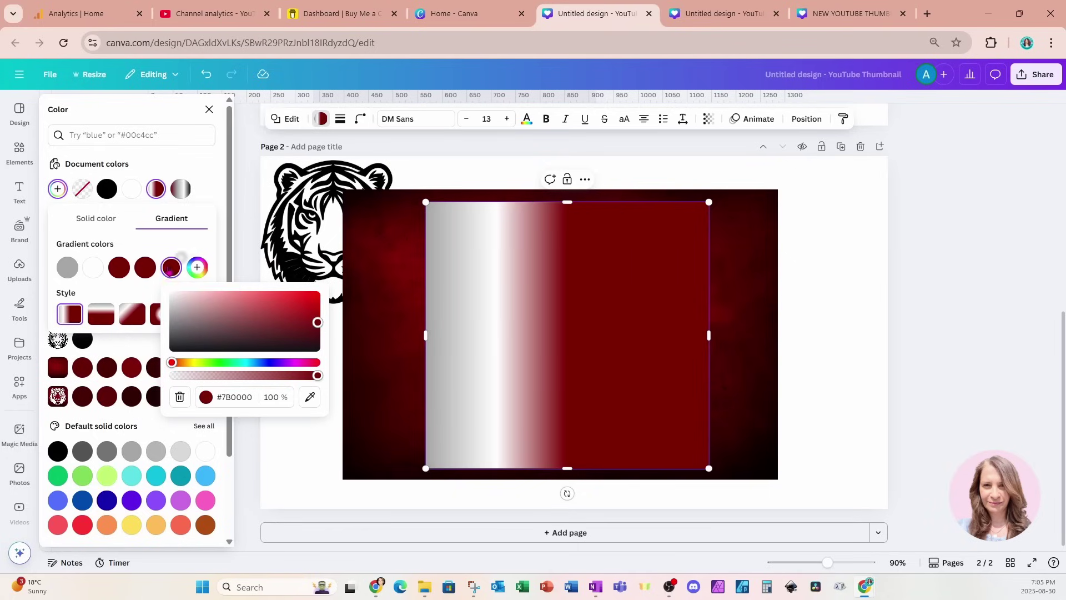
pyautogui.moveTo(316, 329); pyautogui.dragTo(323, 360)
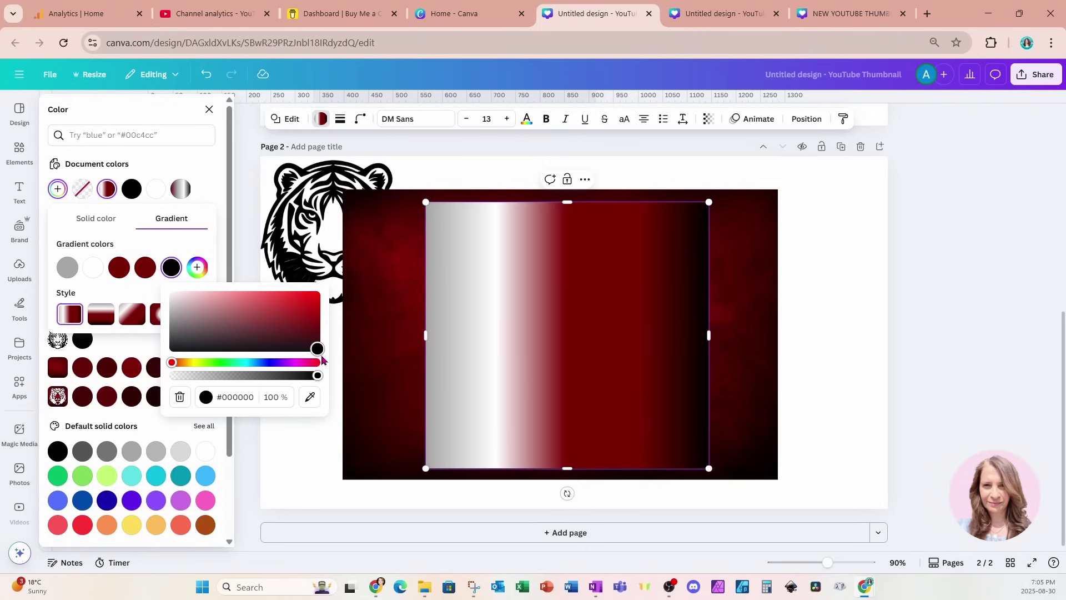
pyautogui.click(198, 268)
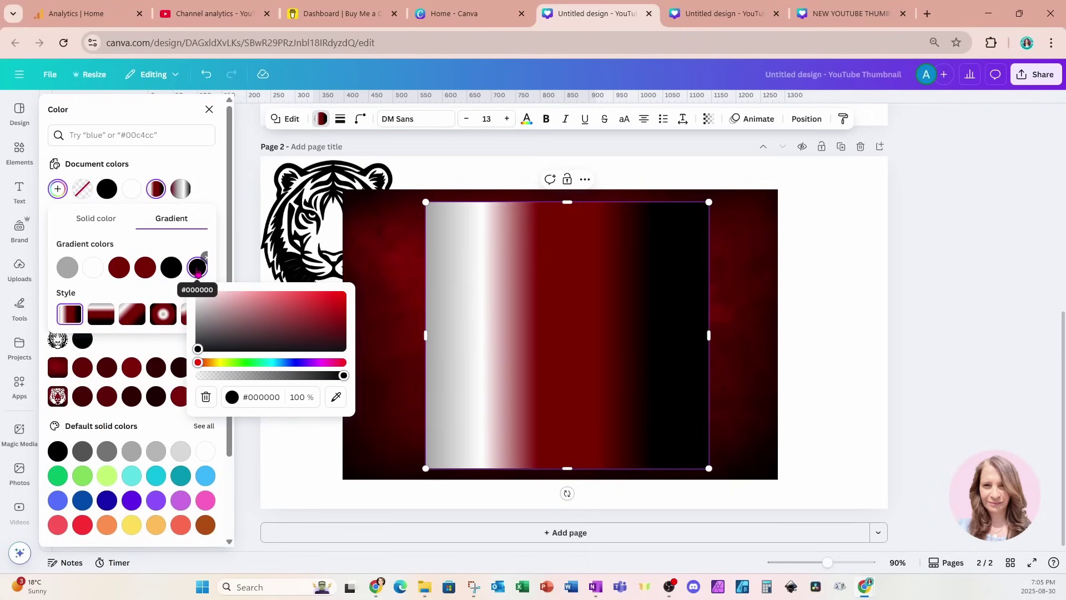
# Step: Move a dark red stop into second place and delete the white gradient stop
pyautogui.moveTo(119, 268); pyautogui.dragTo(67, 267)
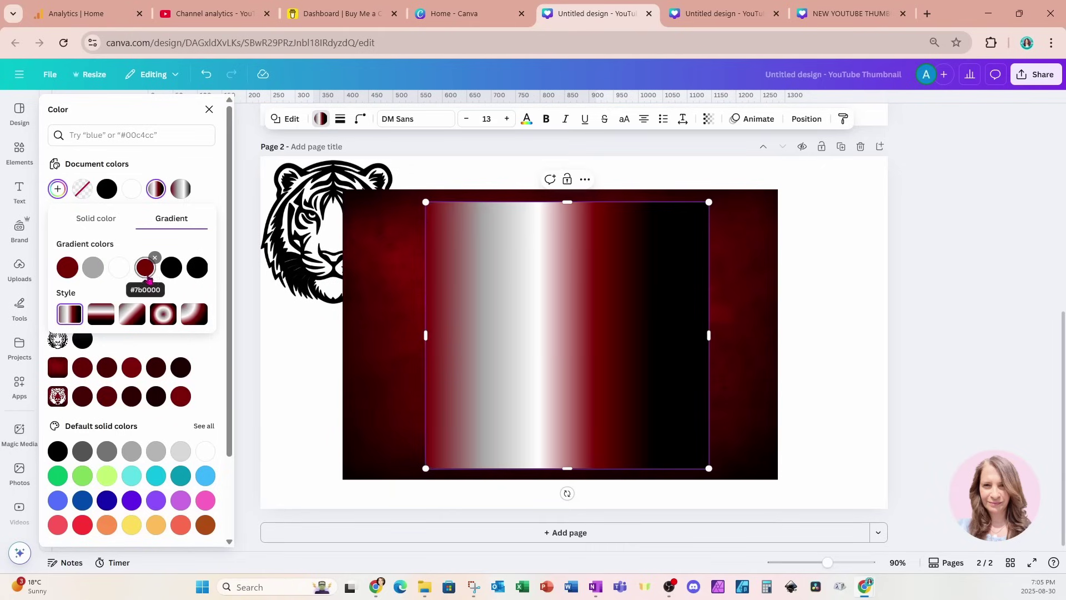
pyautogui.moveTo(148, 277); pyautogui.dragTo(91, 268)
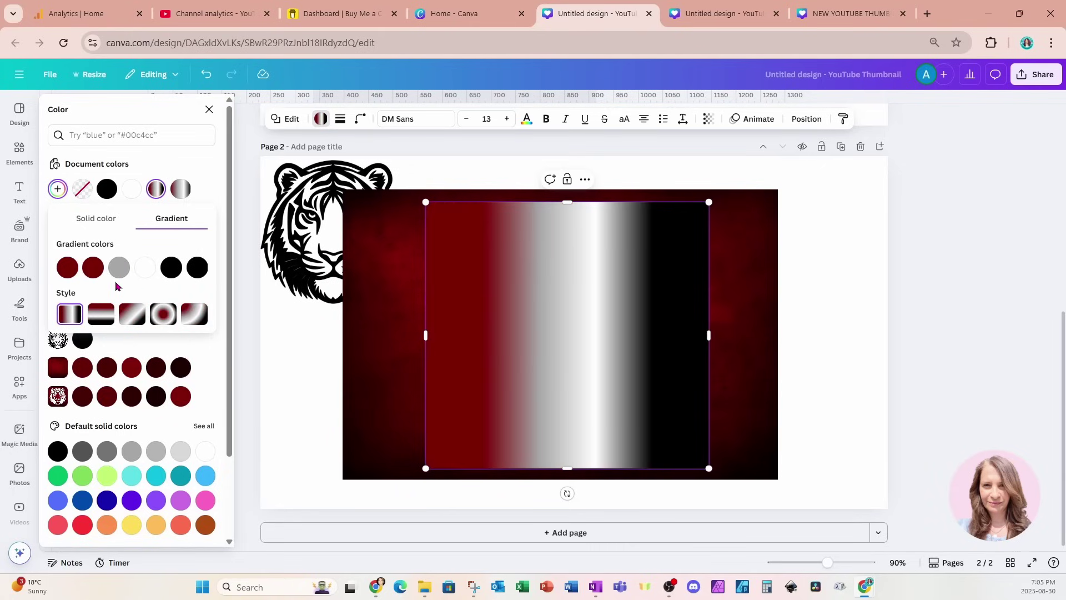
pyautogui.click(143, 274)
pyautogui.click(155, 258)
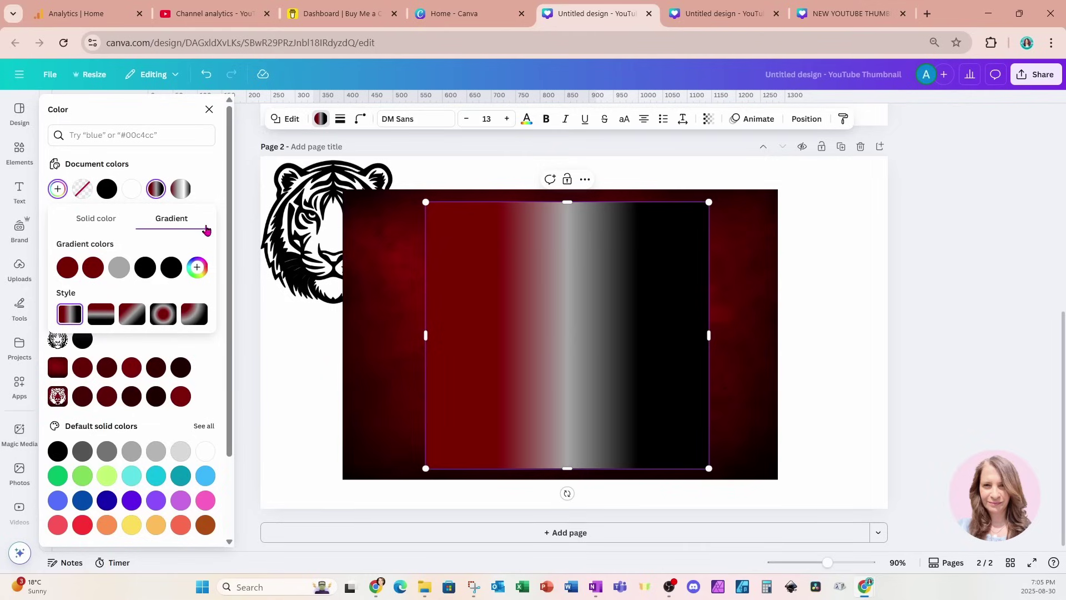
# Step: Move the gradient layer beneath the red silhouette layer in the Layers list so it fills only the tiger shape
pyautogui.click(209, 109)
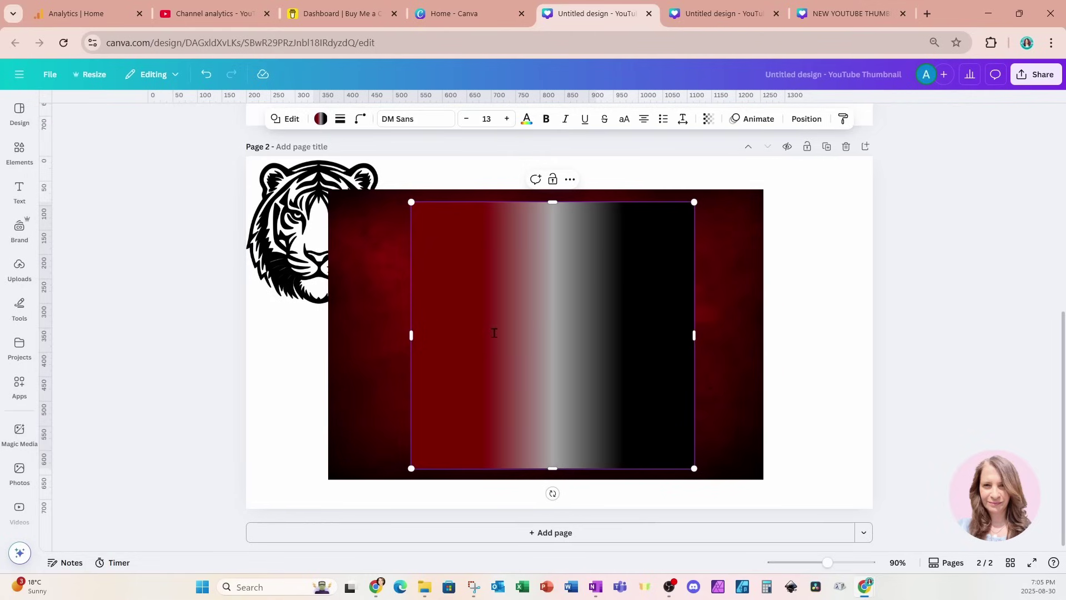
pyautogui.click(803, 119)
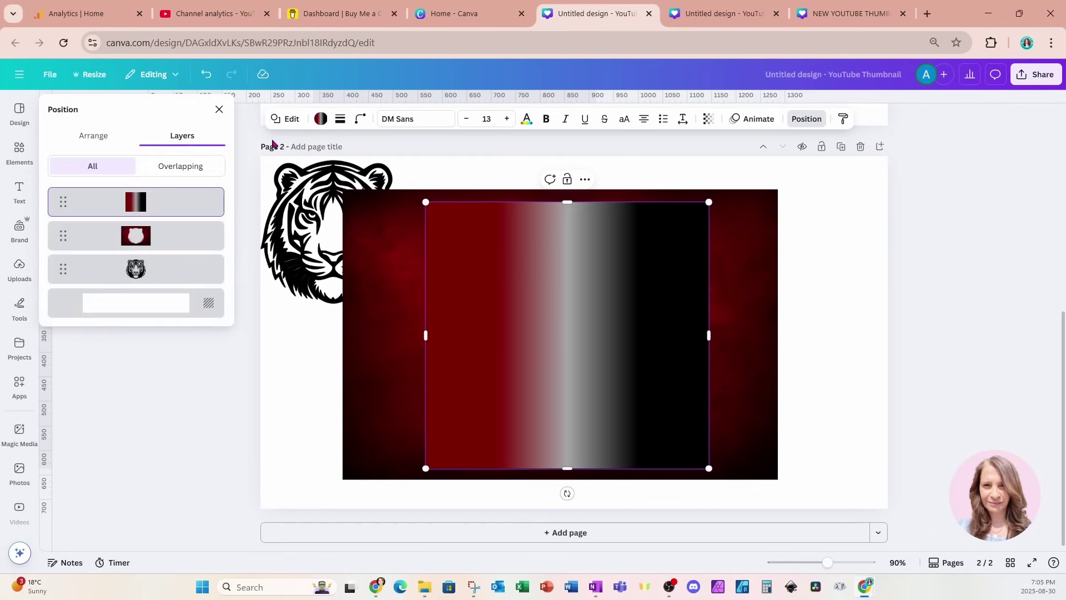
pyautogui.moveTo(151, 204); pyautogui.dragTo(155, 256)
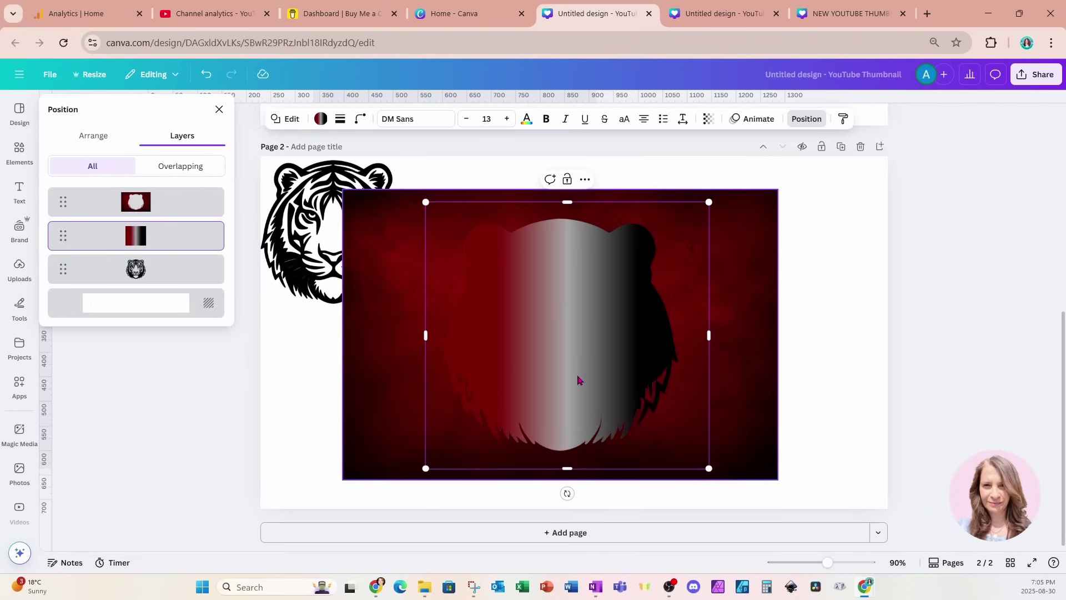
pyautogui.hotkey('ctrl', 'z')
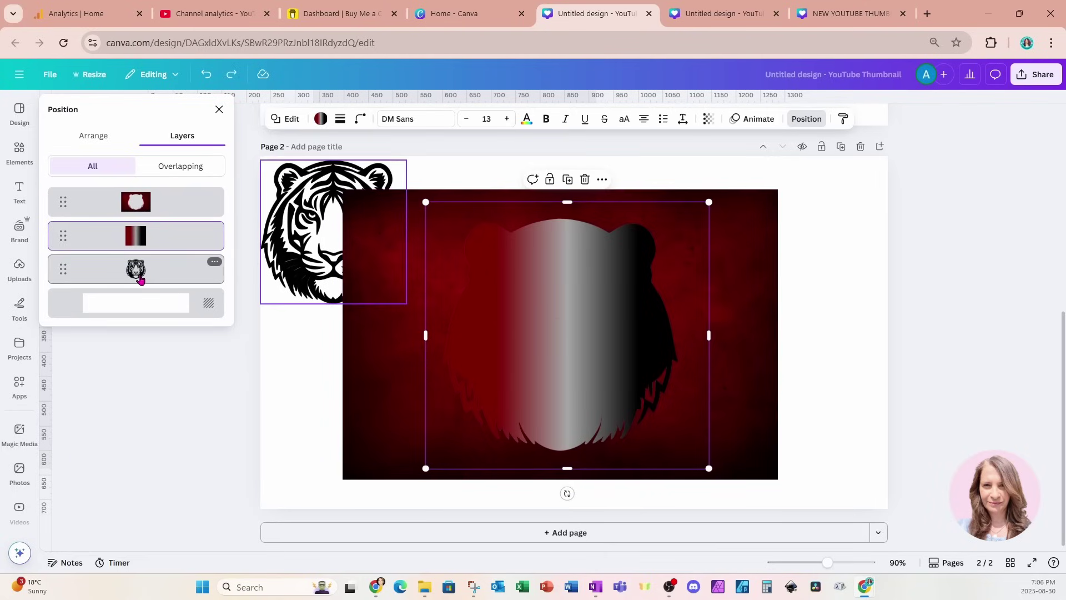
# Step: Raise the black tiger line art to the top layer, centre it on the silhouette, and bring up its Edit options
pyautogui.moveTo(140, 280); pyautogui.dragTo(113, 198)
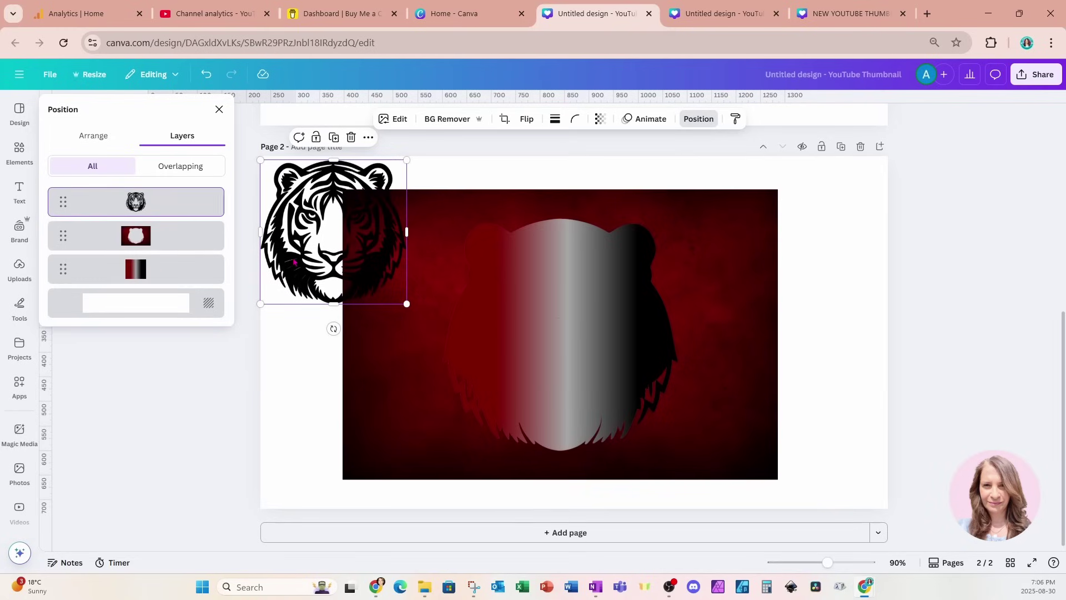
pyautogui.moveTo(295, 262); pyautogui.dragTo(506, 353)
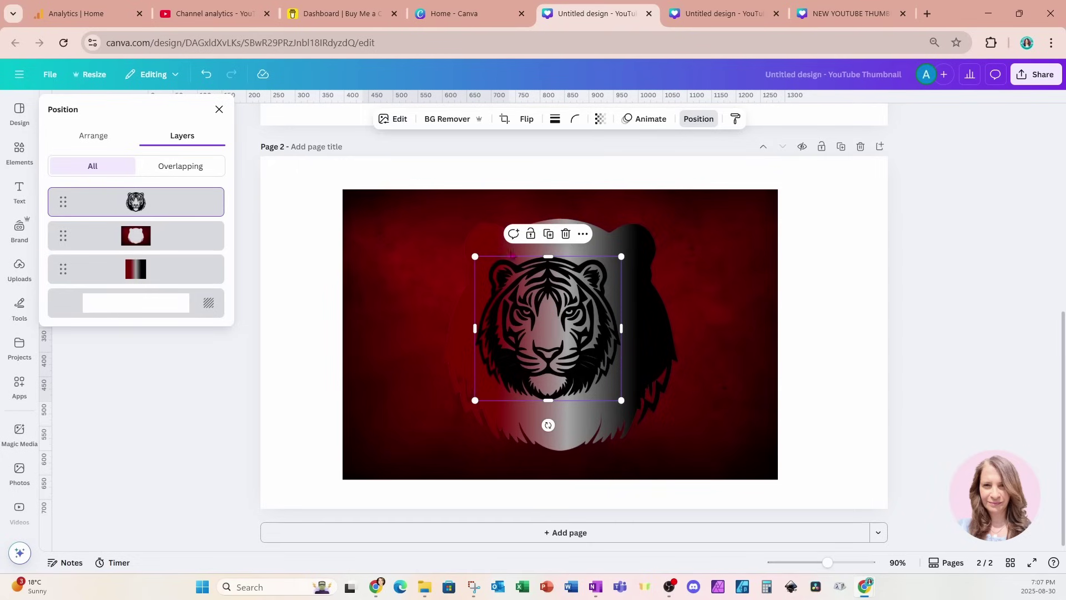
pyautogui.click(393, 121)
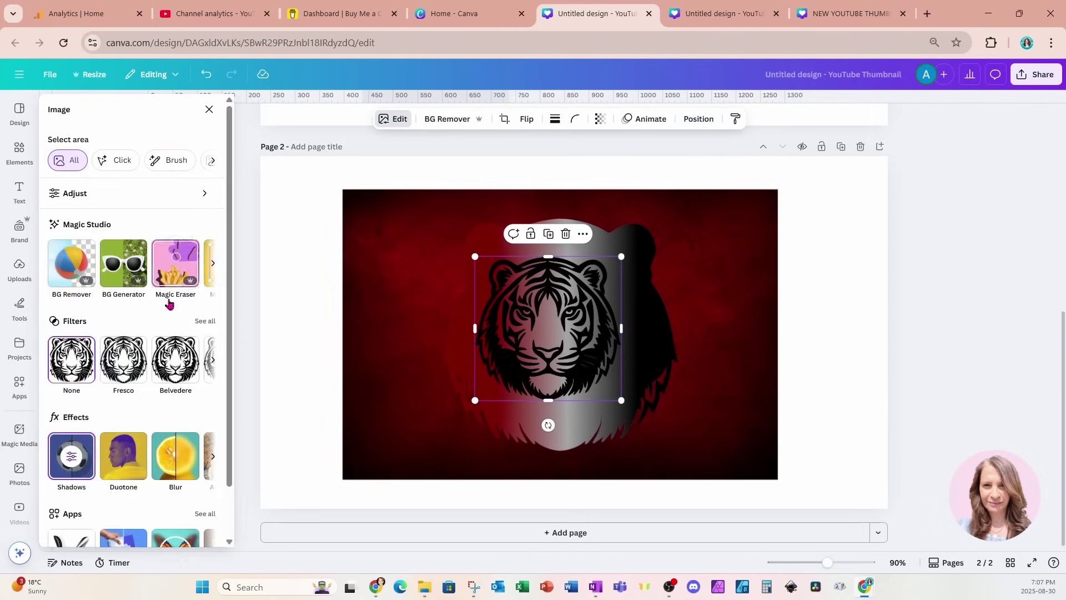
# Step: Set the tiger line art's shadow to None and enlarge it to about 452 × 444 over the silhouette
pyautogui.click(63, 465)
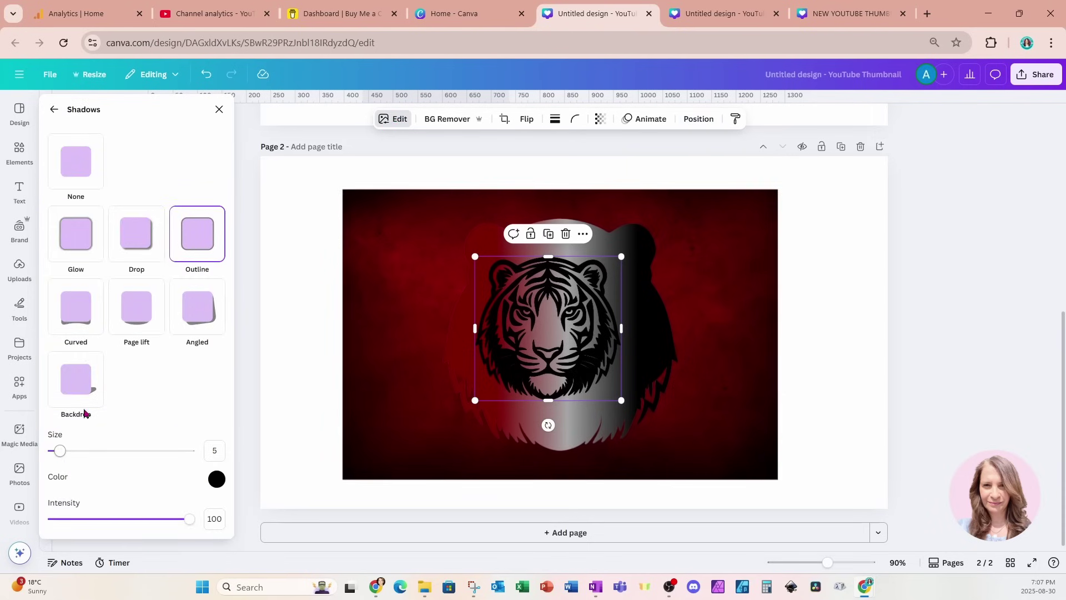
pyautogui.click(73, 163)
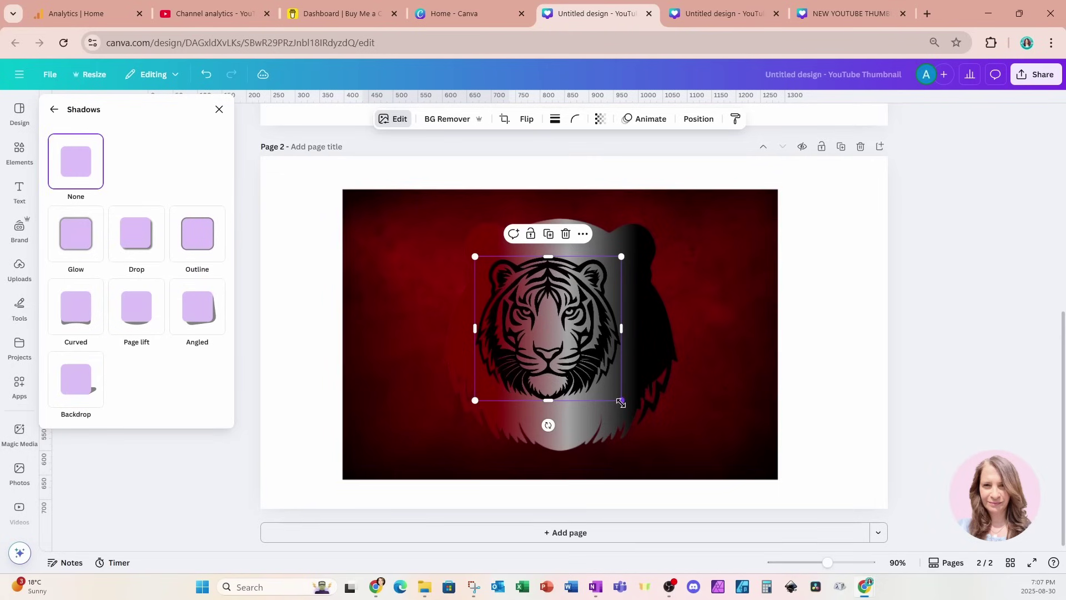
pyautogui.moveTo(621, 401); pyautogui.dragTo(664, 442)
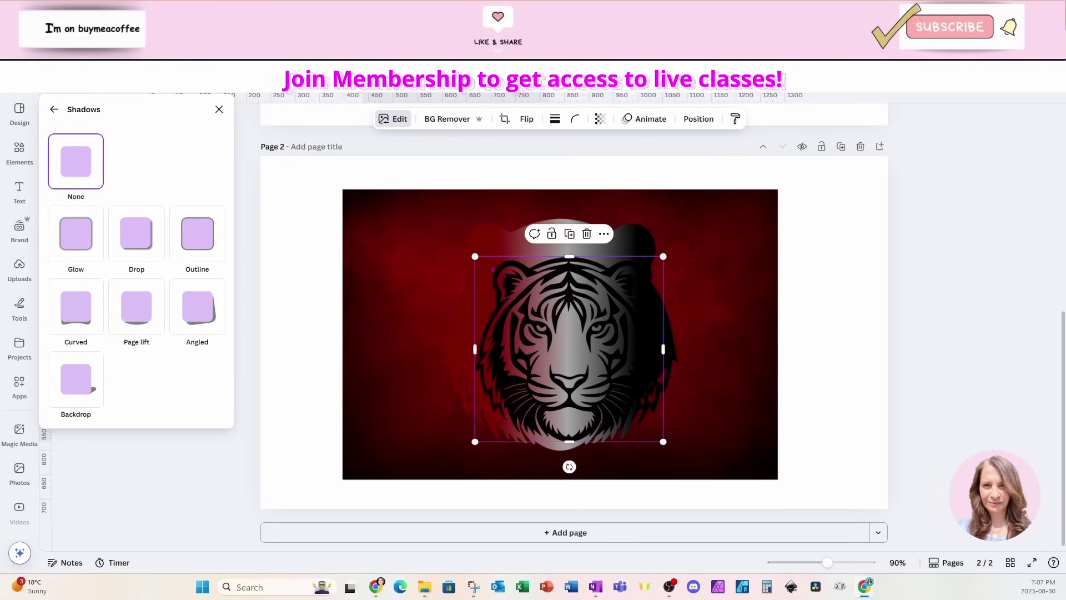
pyautogui.moveTo(475, 256); pyautogui.dragTo(442, 214)
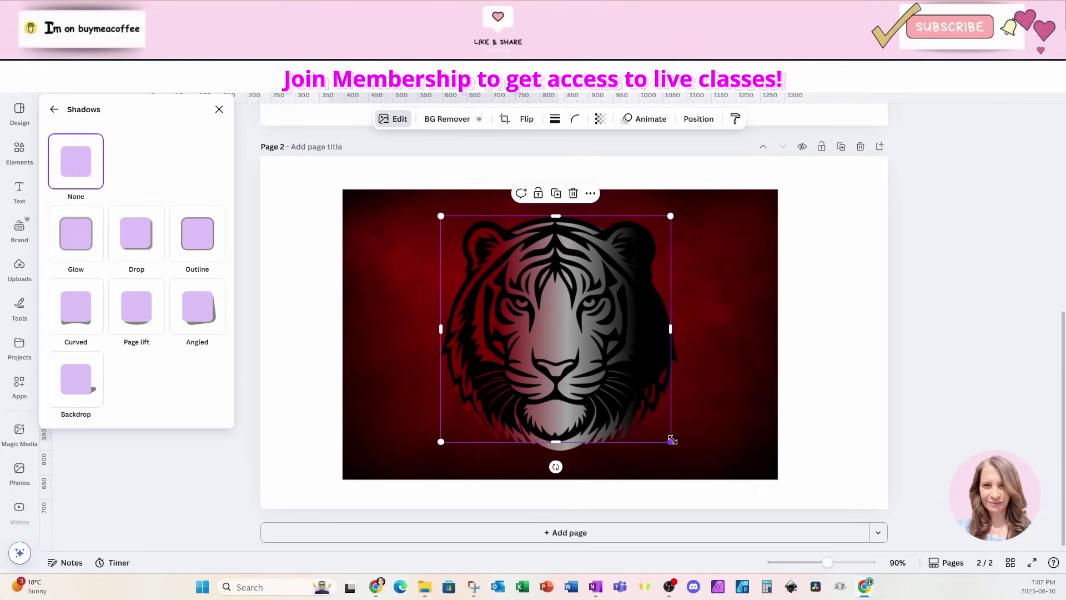
pyautogui.moveTo(671, 440); pyautogui.dragTo(678, 451)
pyautogui.click(739, 261)
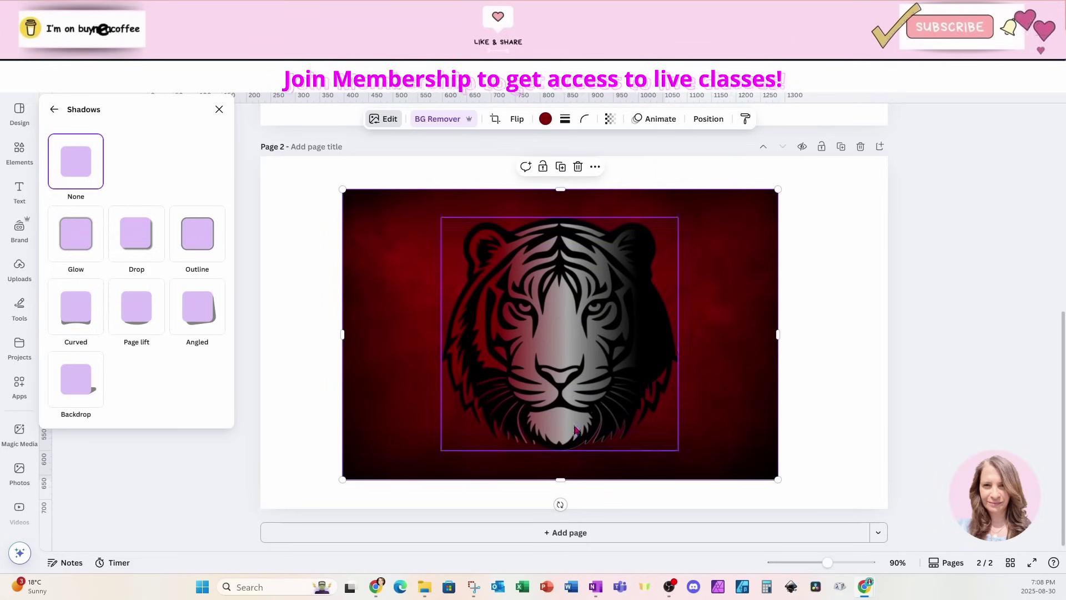
# Step: Select the red background and gradient tiger together and enlarge them to fill Page 2
pyautogui.moveTo(243, 259); pyautogui.dragTo(901, 459)
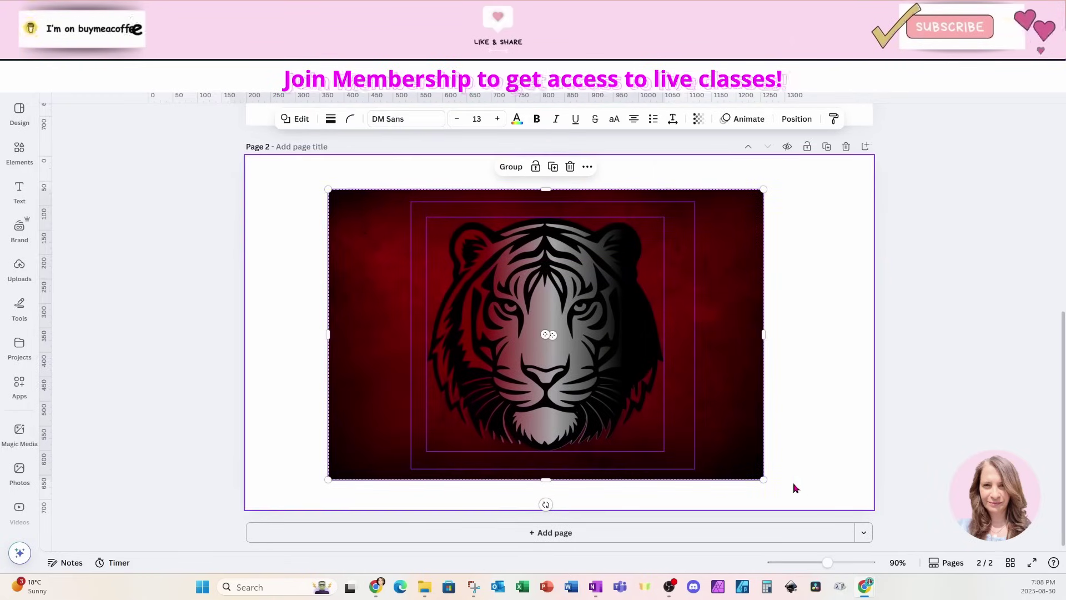
pyautogui.moveTo(764, 478); pyautogui.dragTo(823, 519)
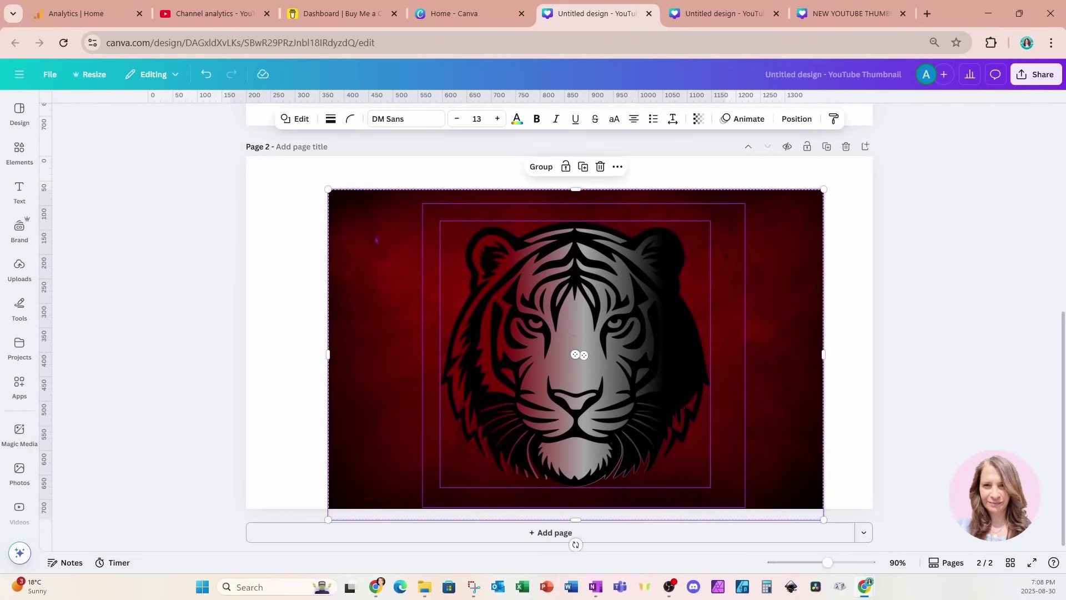
pyautogui.click(322, 195)
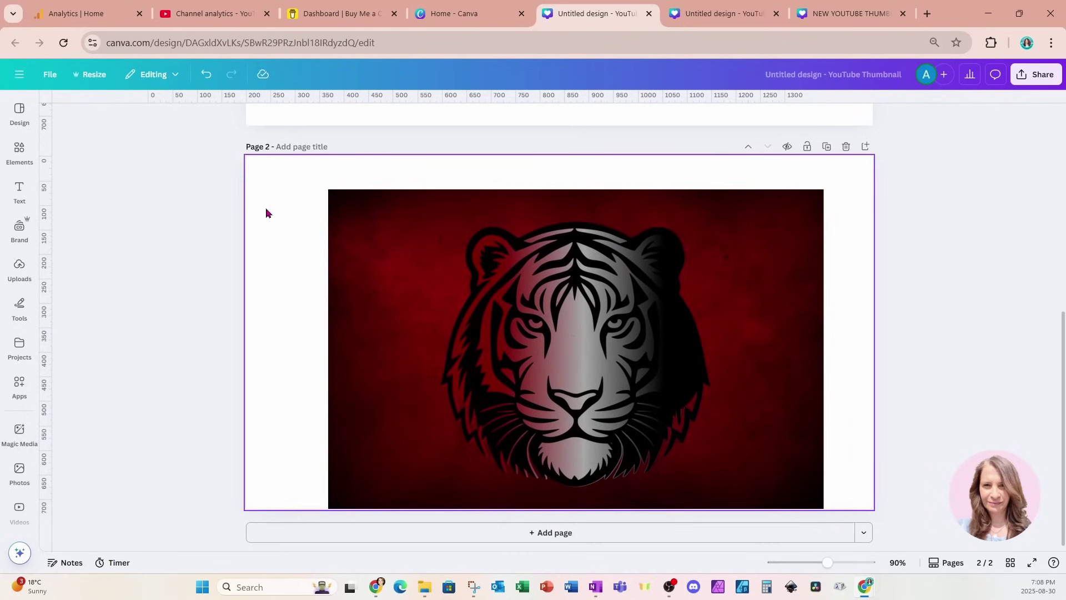
pyautogui.moveTo(268, 210); pyautogui.dragTo(1058, 550)
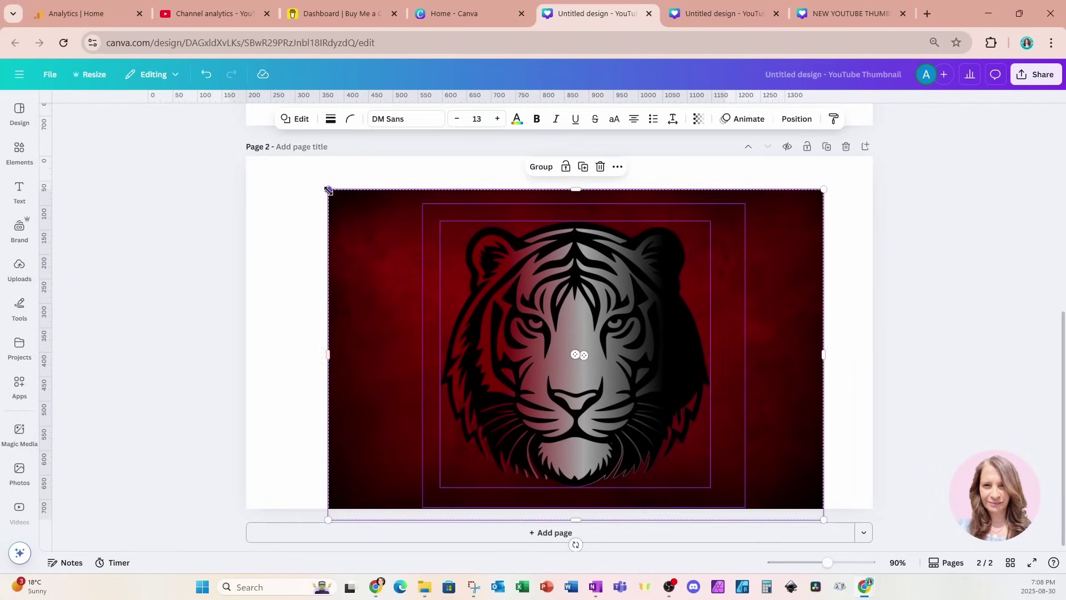
pyautogui.moveTo(329, 190); pyautogui.dragTo(276, 165)
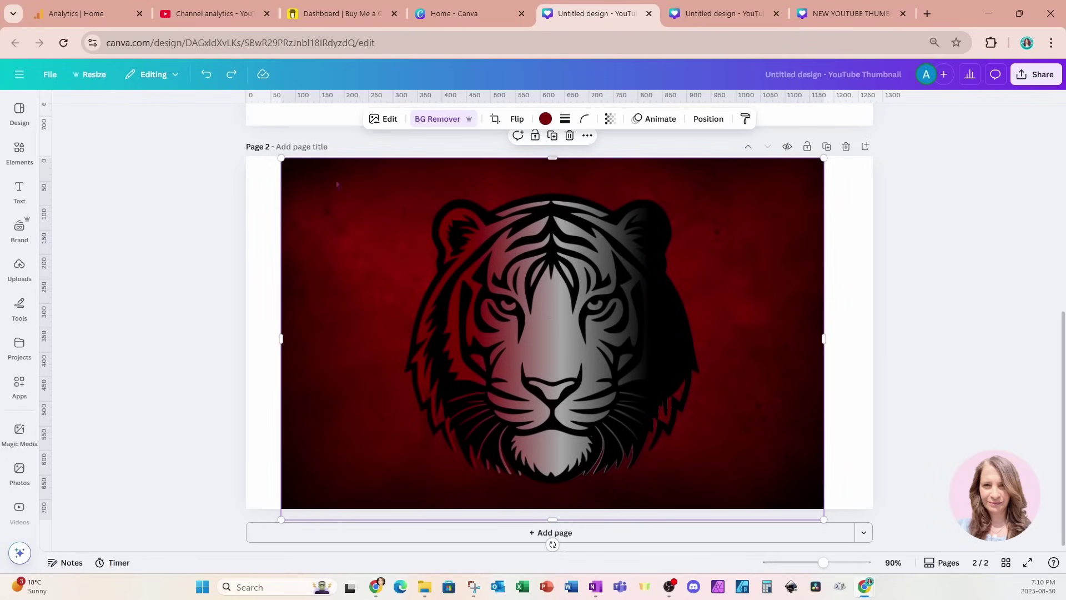
# Step: Apply a custom Duotone with #FFFFFF shadows and #FFFCFC highlights to turn the backdrop white
pyautogui.click(378, 120)
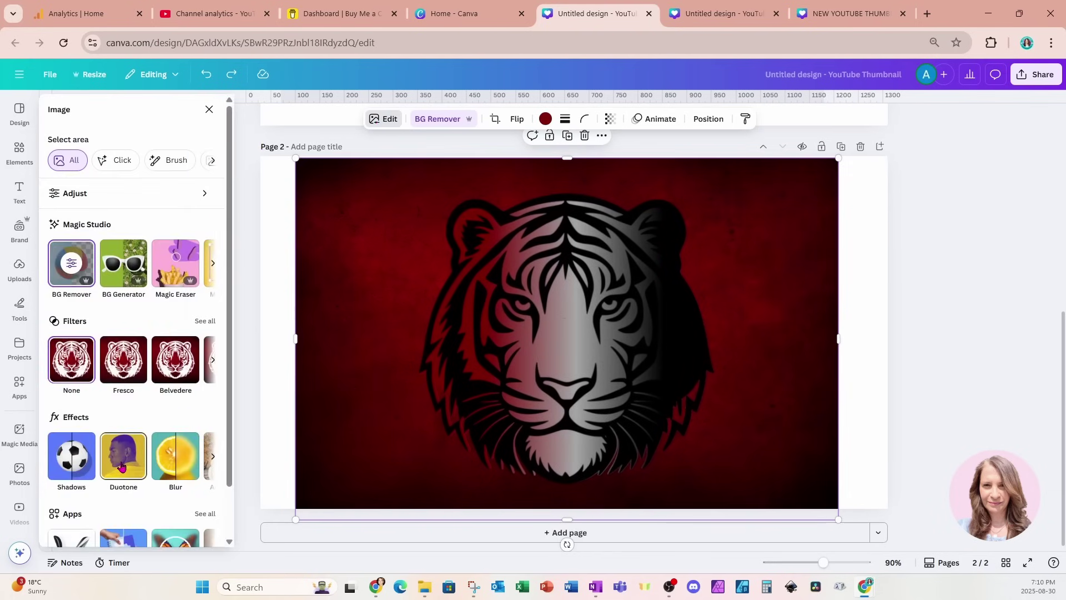
pyautogui.click(122, 465)
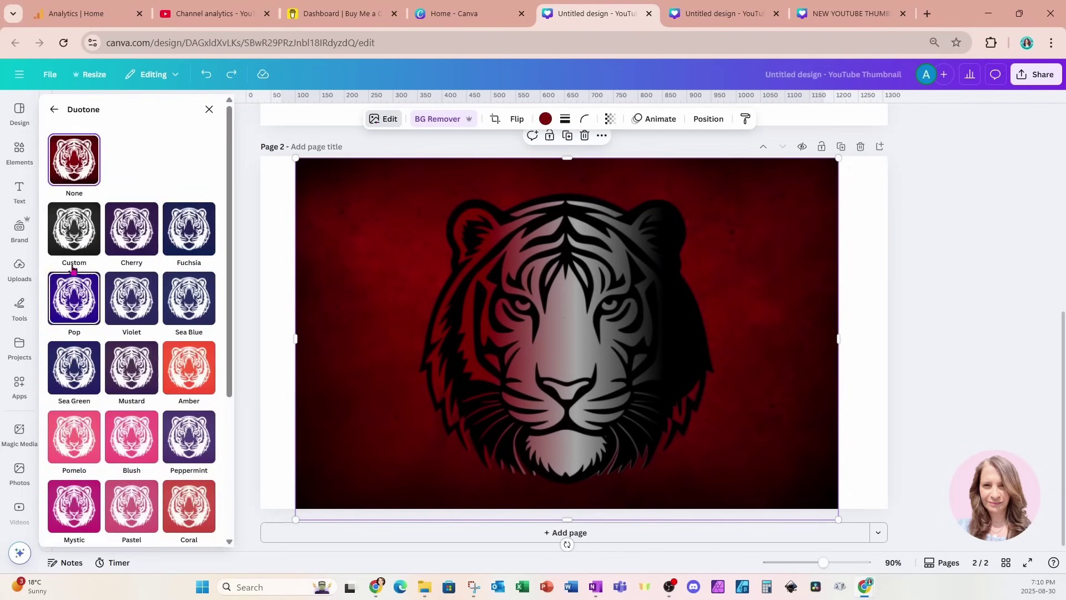
pyautogui.click(74, 243)
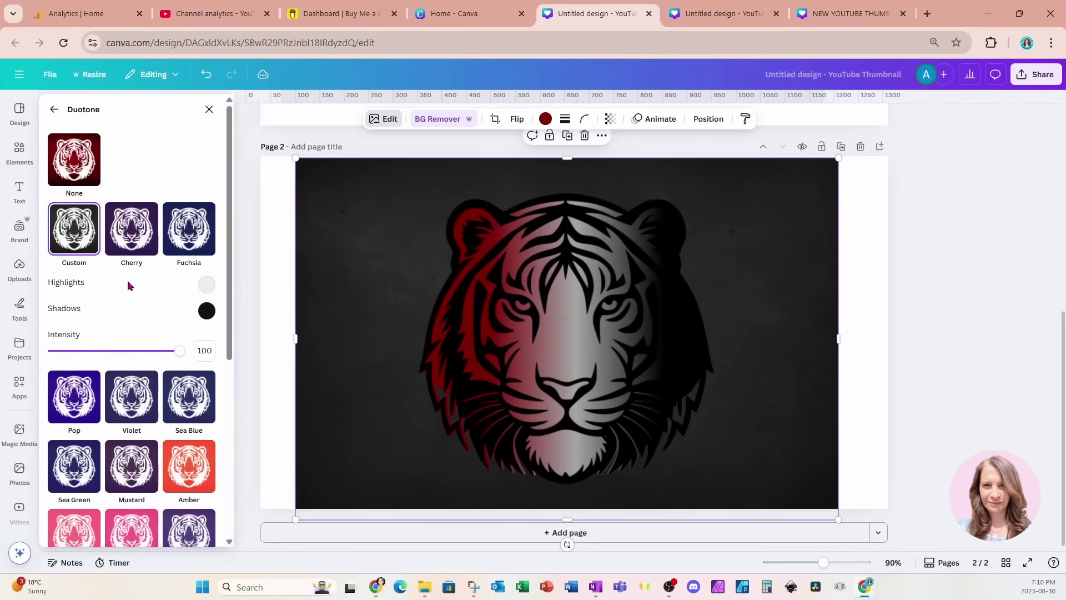
pyautogui.click(208, 312)
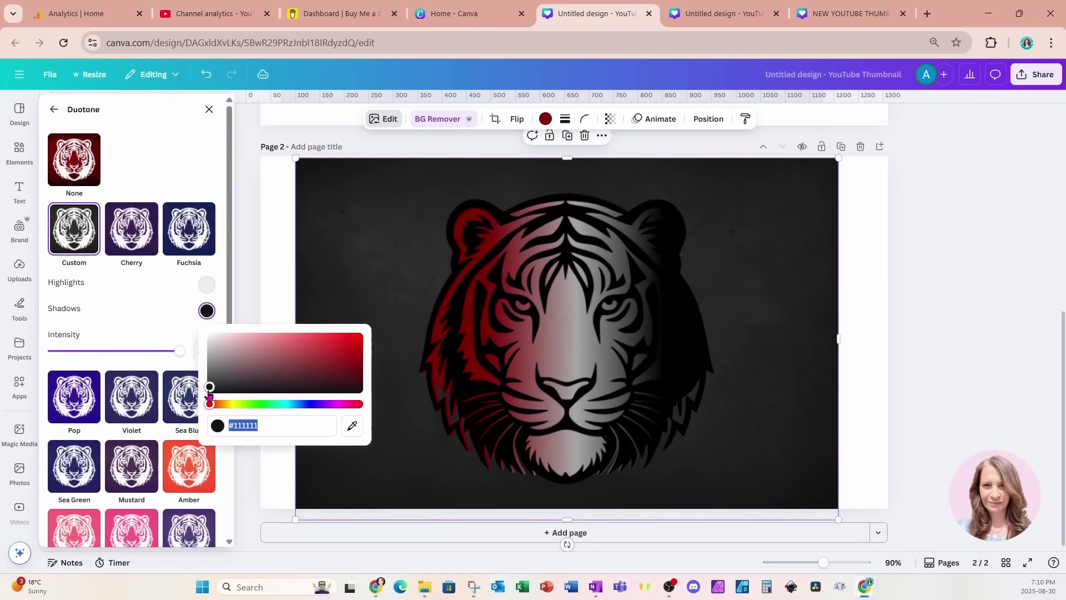
pyautogui.moveTo(211, 393); pyautogui.dragTo(209, 303)
pyautogui.click(207, 284)
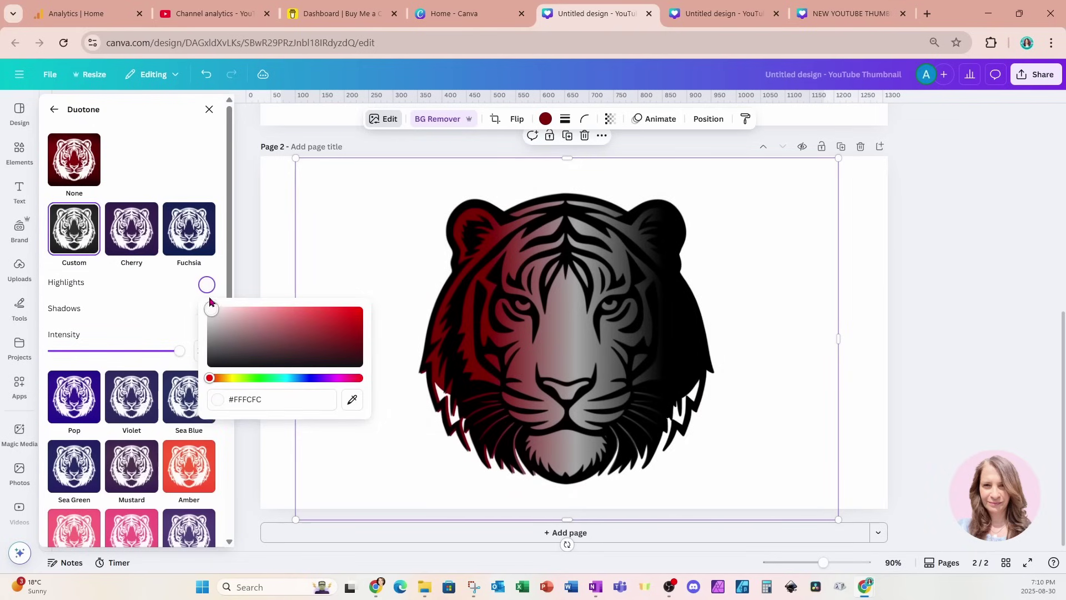
pyautogui.click(269, 238)
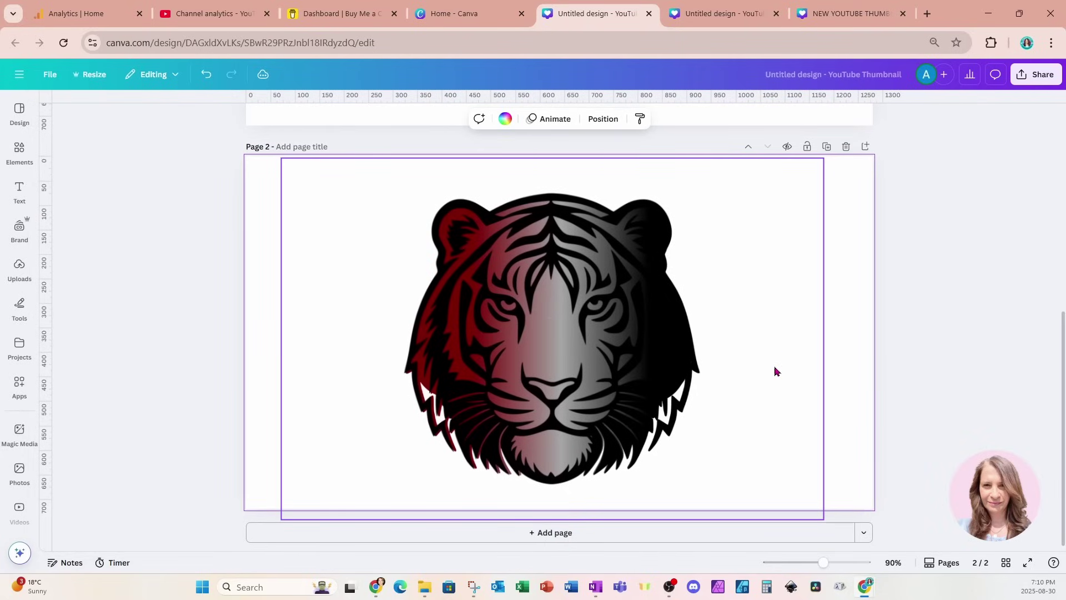
pyautogui.click(502, 123)
pyautogui.click(109, 262)
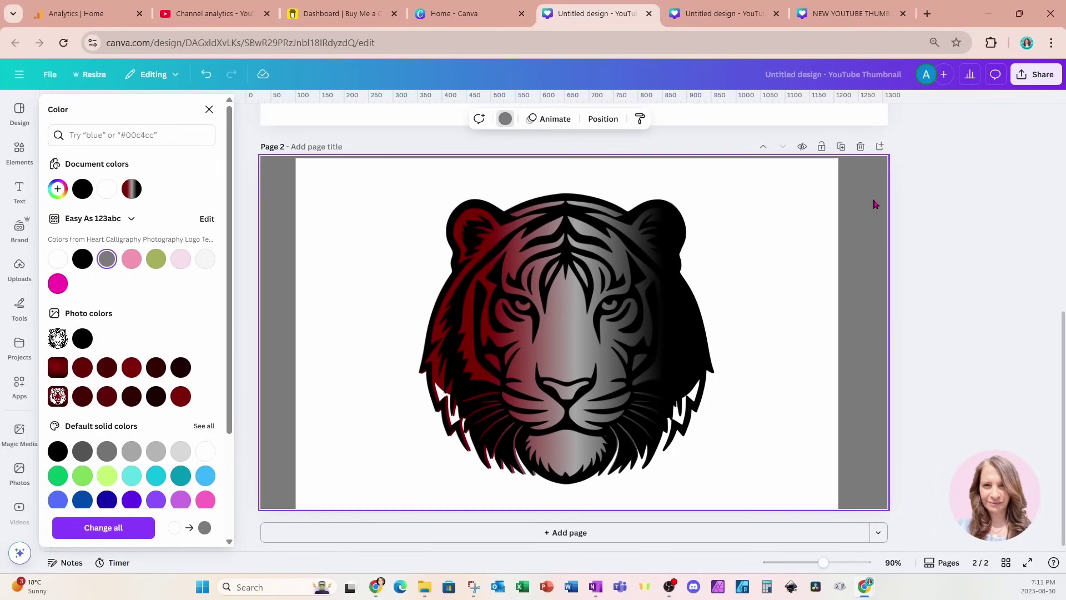
pyautogui.click(505, 119)
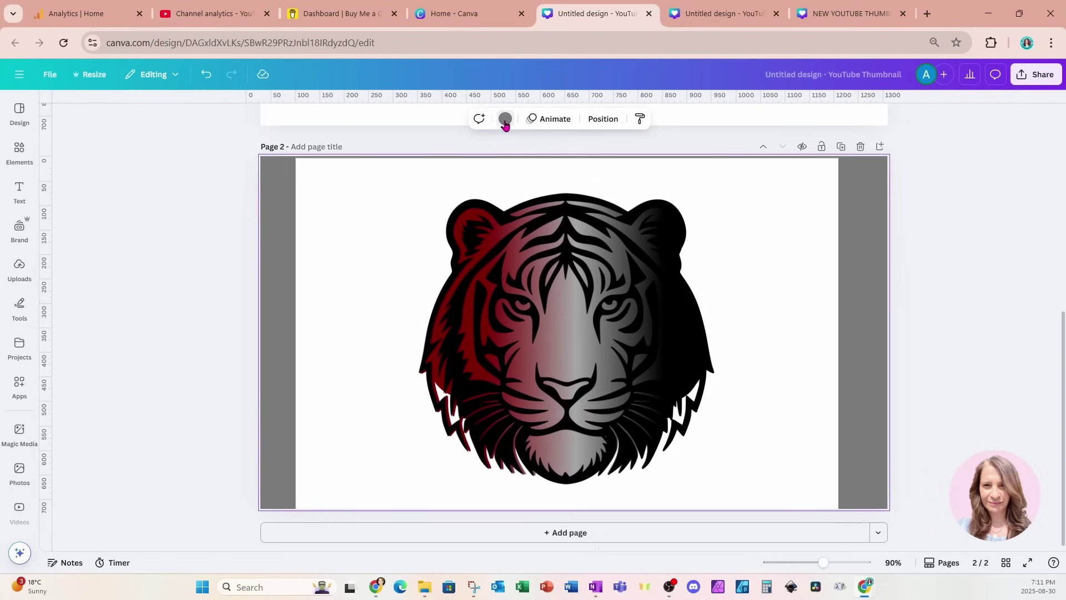
pyautogui.click(505, 119)
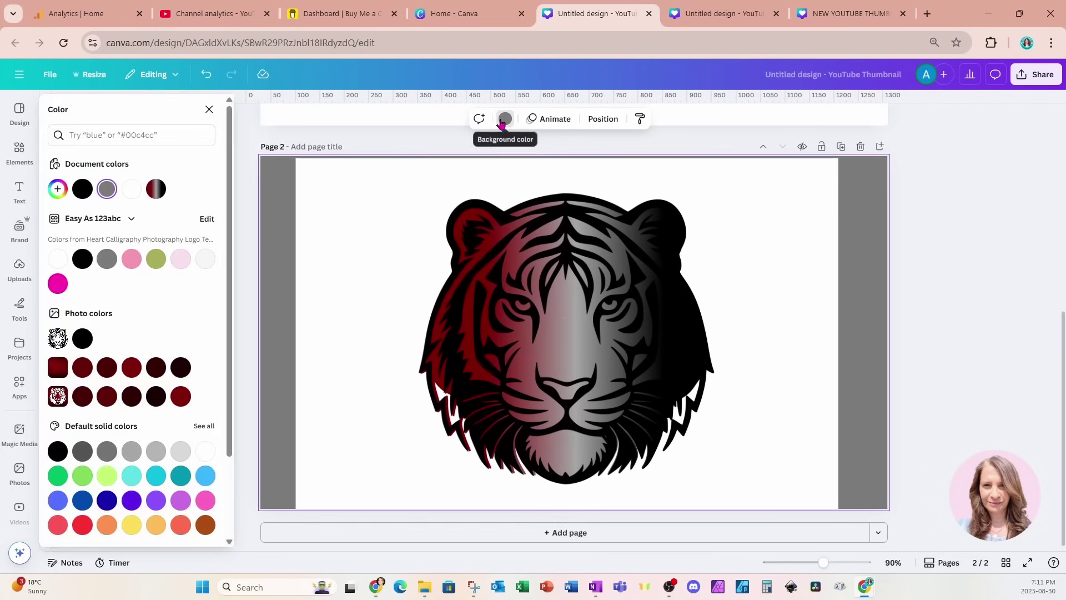
pyautogui.click(131, 189)
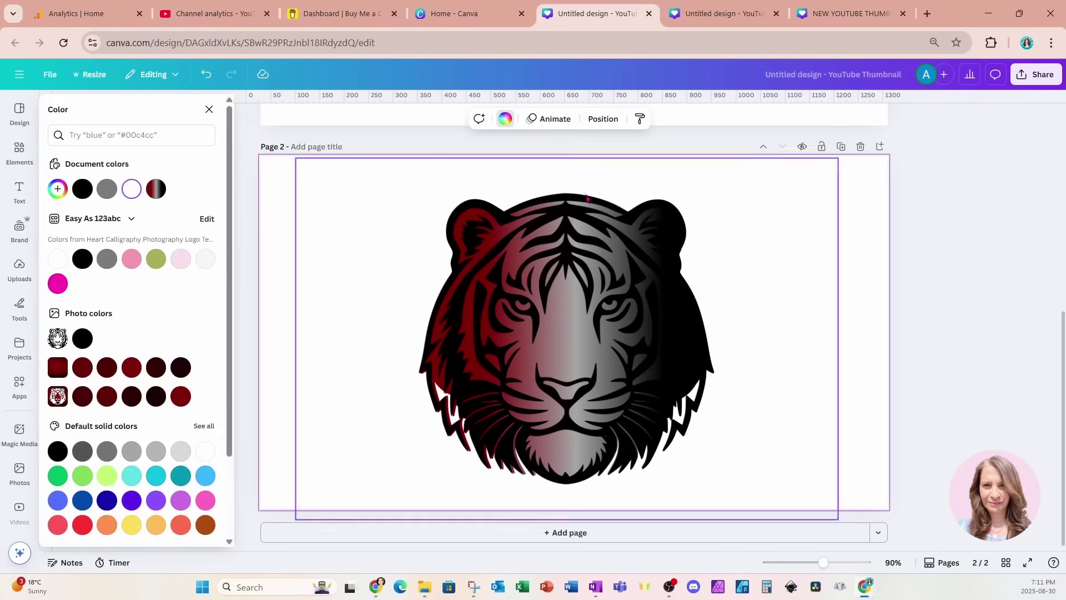
# Step: Download Page 2 as a 1280 × 720 PNG and add a blank Page 3
pyautogui.click(1035, 74)
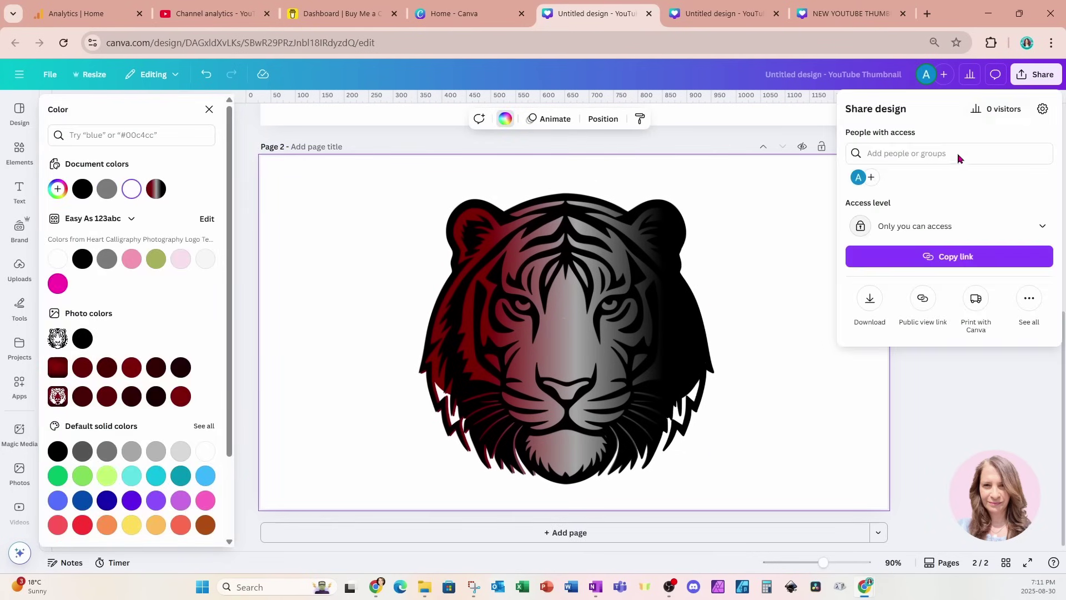
pyautogui.click(870, 299)
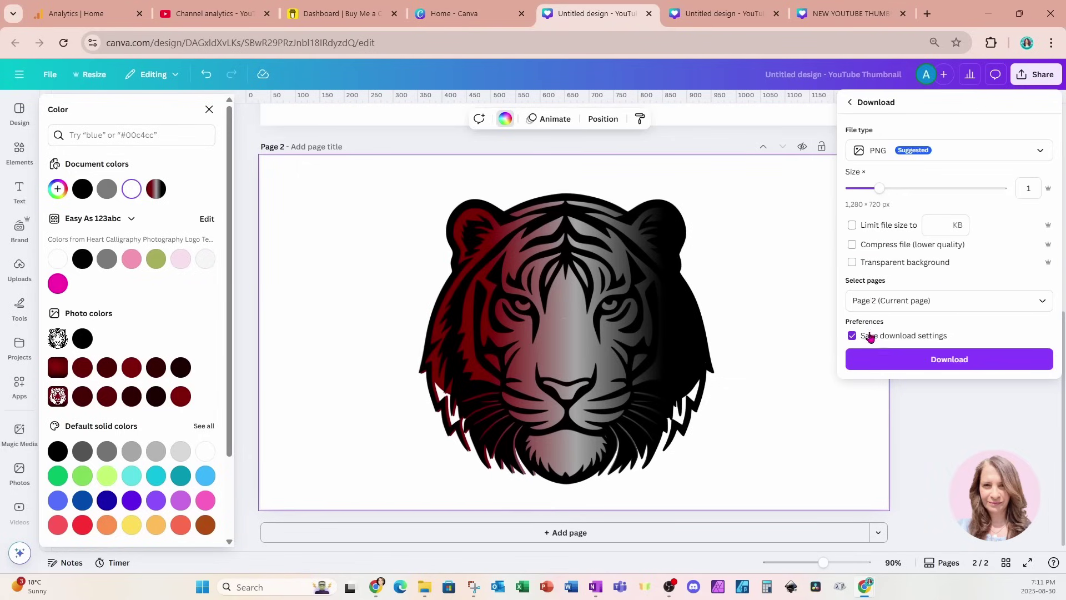
pyautogui.click(883, 360)
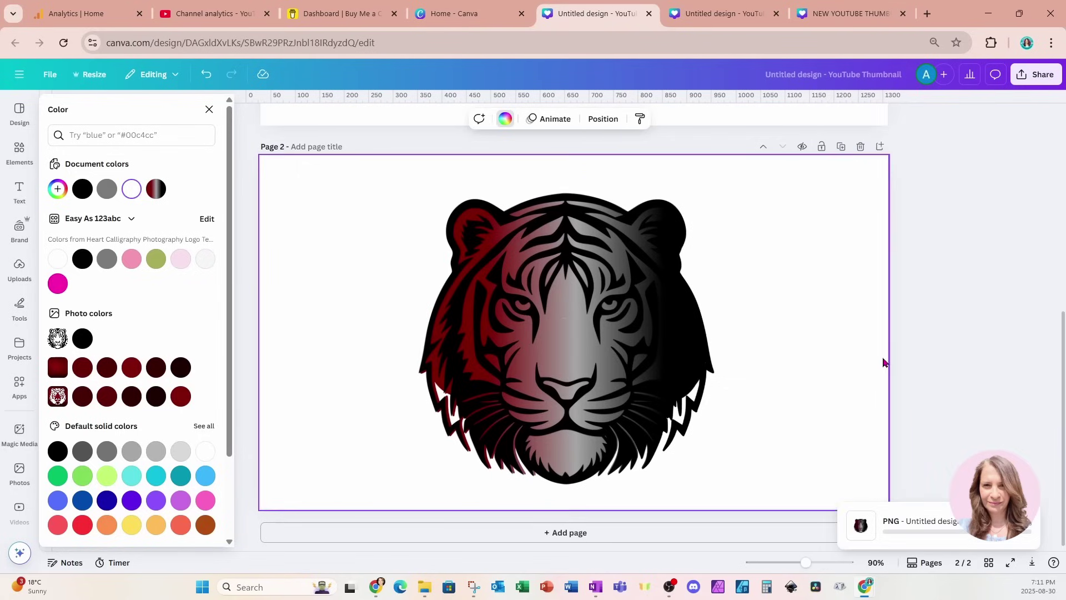
pyautogui.click(603, 534)
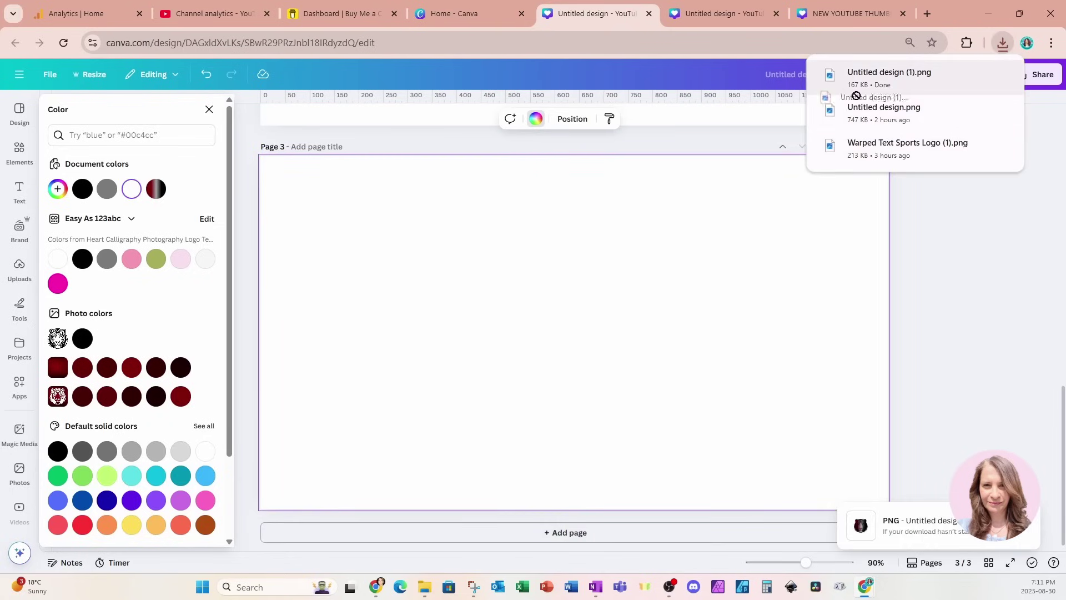
# Step: Drop the downloaded tiger PNG onto Page 3 and strip its white background with BG Remover
pyautogui.moveTo(857, 96); pyautogui.dragTo(579, 358)
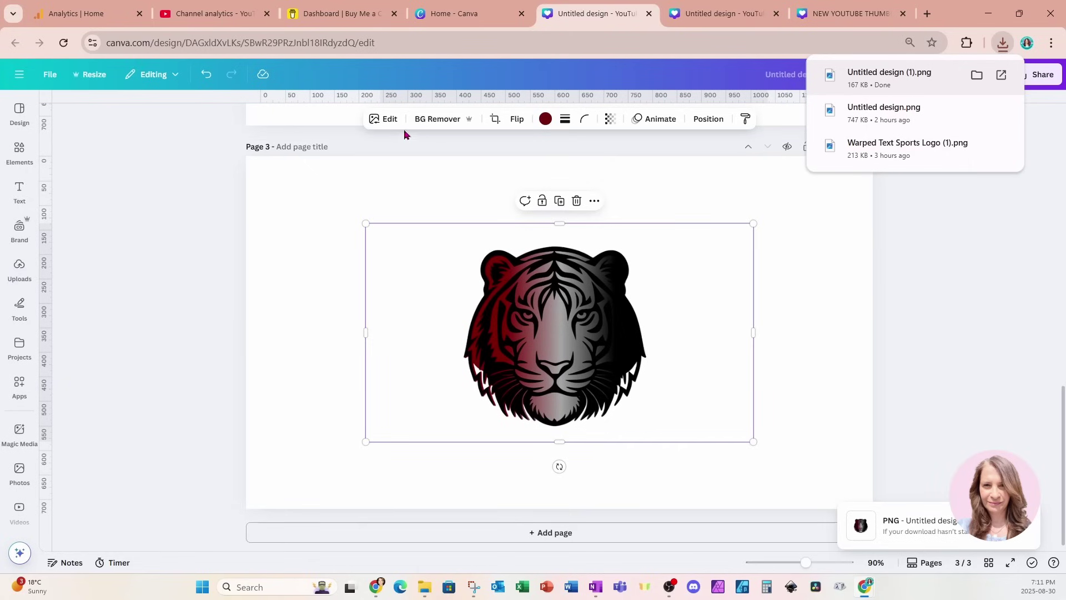
pyautogui.click(426, 119)
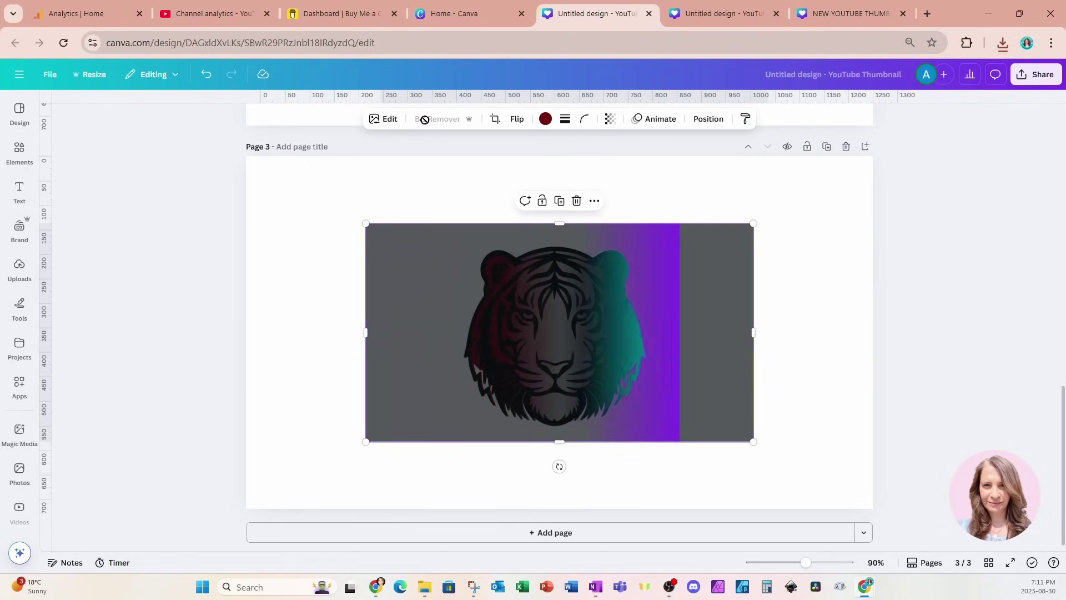
pyautogui.click(426, 122)
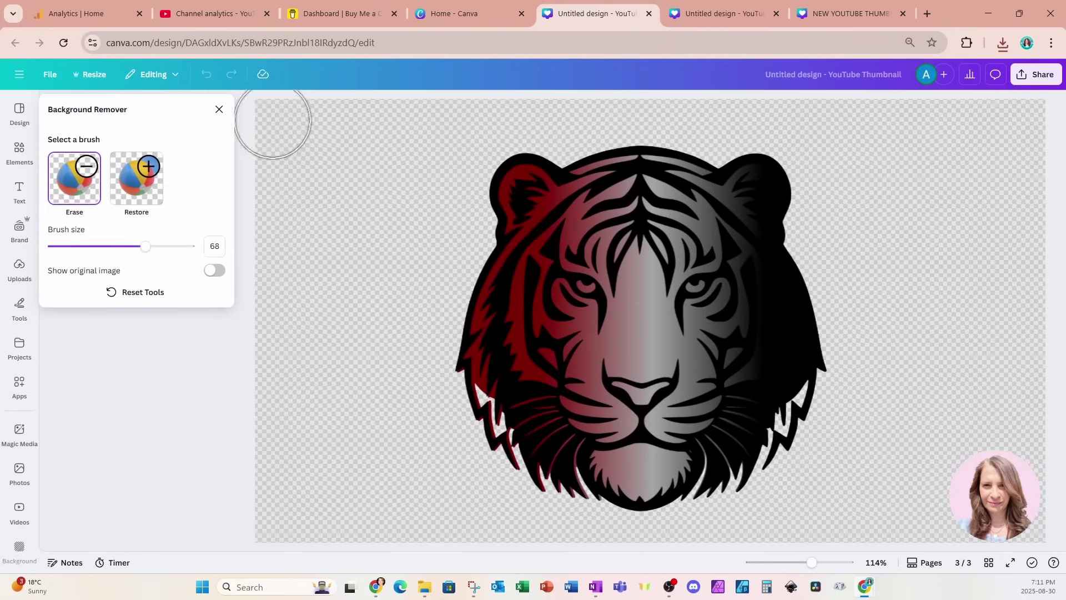
pyautogui.click(219, 108)
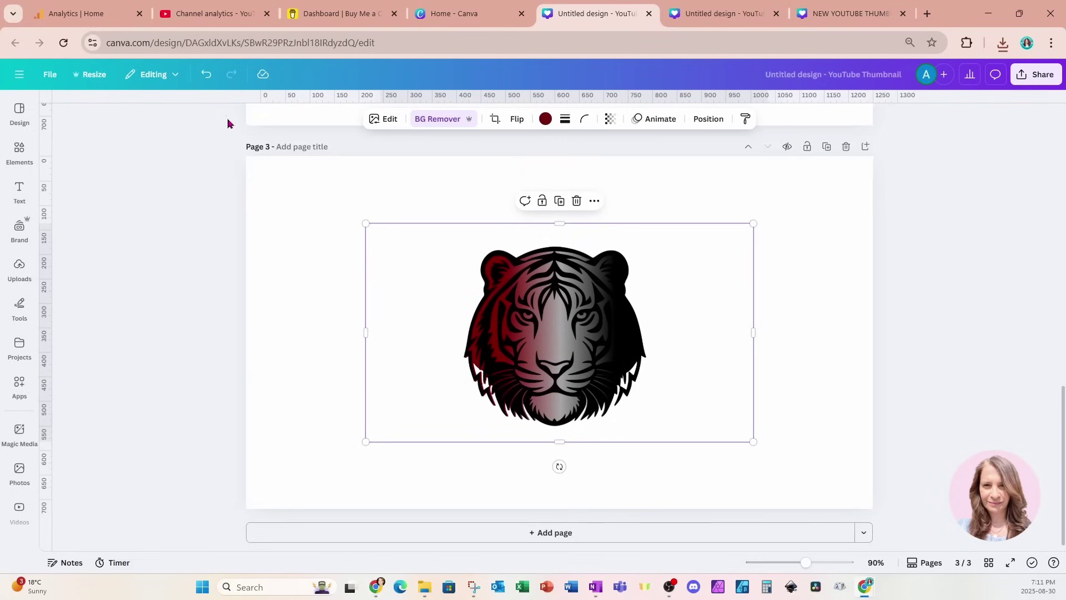
pyautogui.click(293, 184)
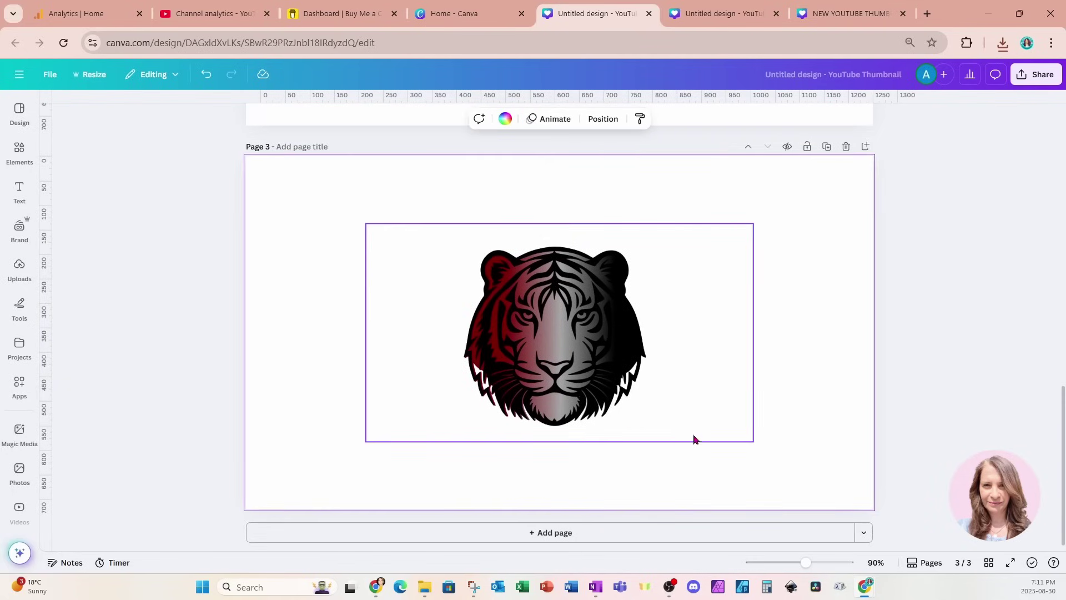
# Step: Try a coral page background, revert it with Ctrl+Z, and shift the cutout tiger right
pyautogui.click(505, 119)
pyautogui.click(180, 467)
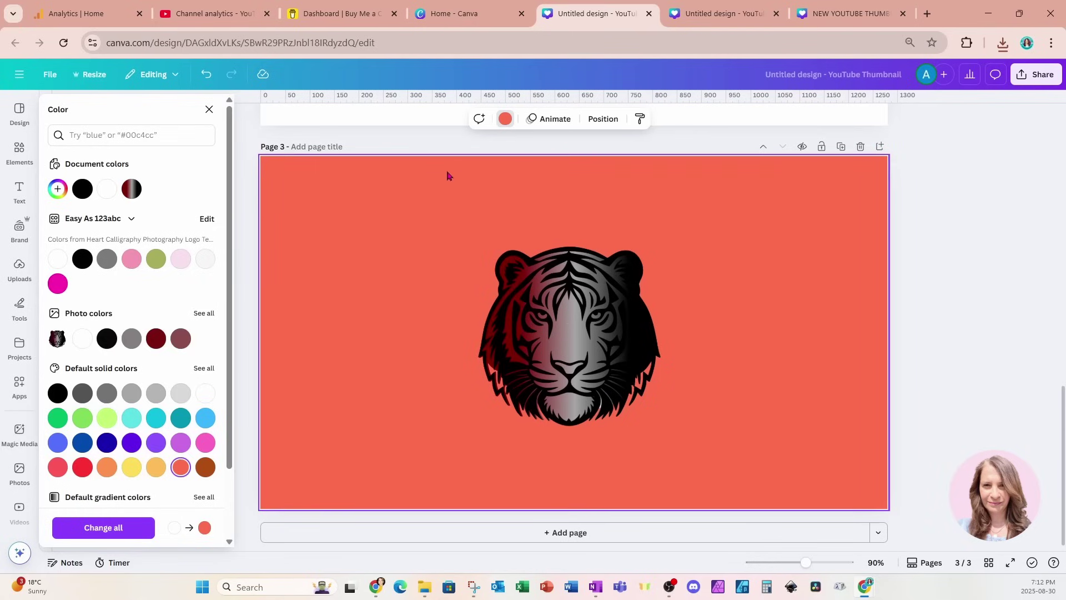
pyautogui.hotkey('ctrl', 'z')
pyautogui.moveTo(382, 216); pyautogui.dragTo(742, 460)
pyautogui.moveTo(556, 399); pyautogui.dragTo(676, 401)
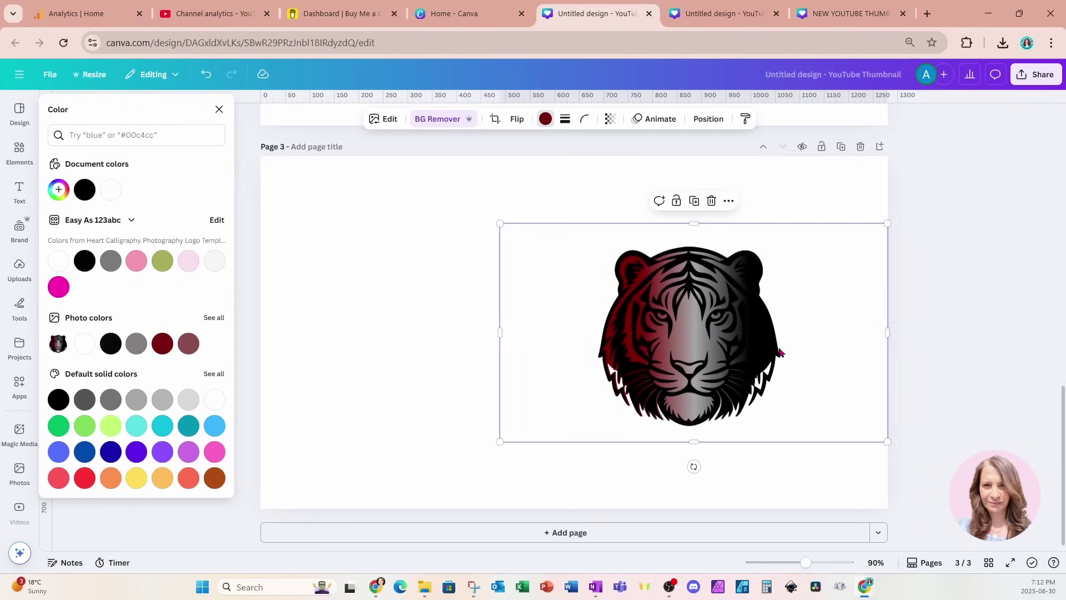
# Step: Paste the red tiger panel from Page 1 onto Page 3, left of the cutout tiger, and enlarge it
pyautogui.scroll(14, 780, 352)
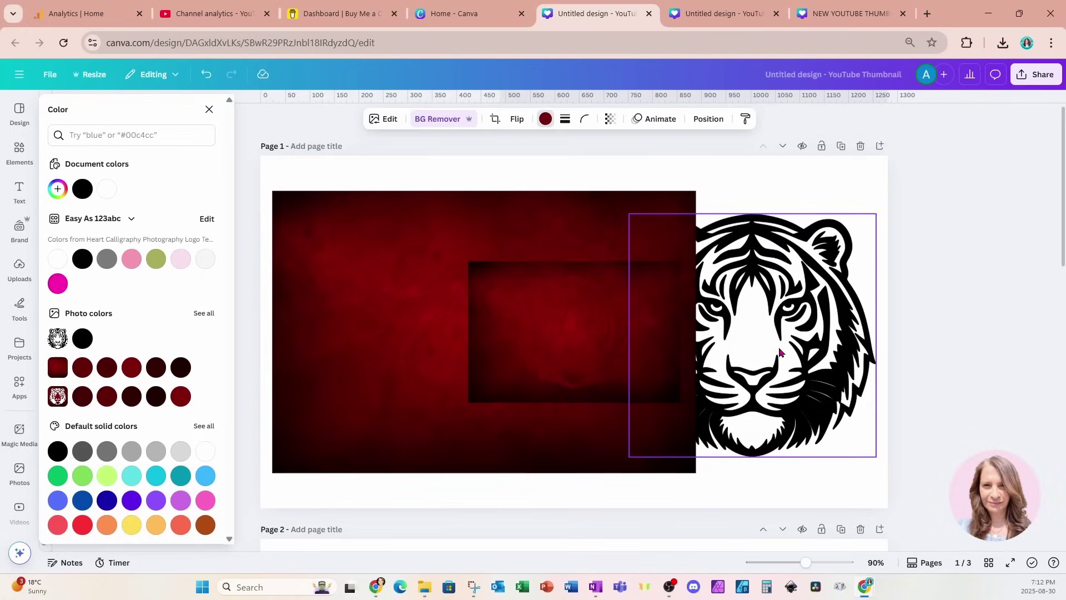
pyautogui.click(595, 348)
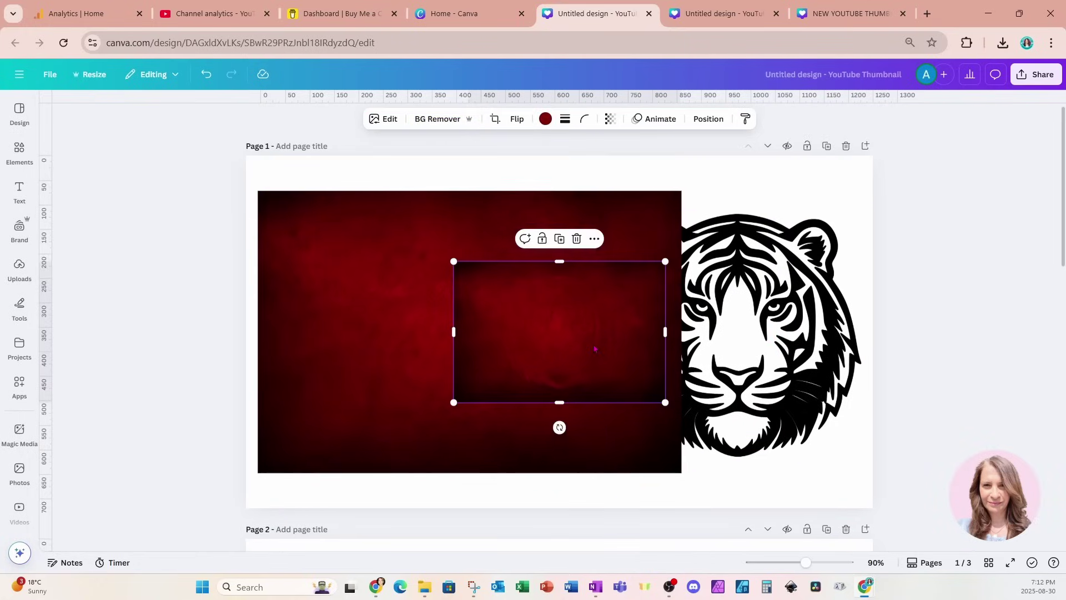
pyautogui.scroll(-14, 593, 349)
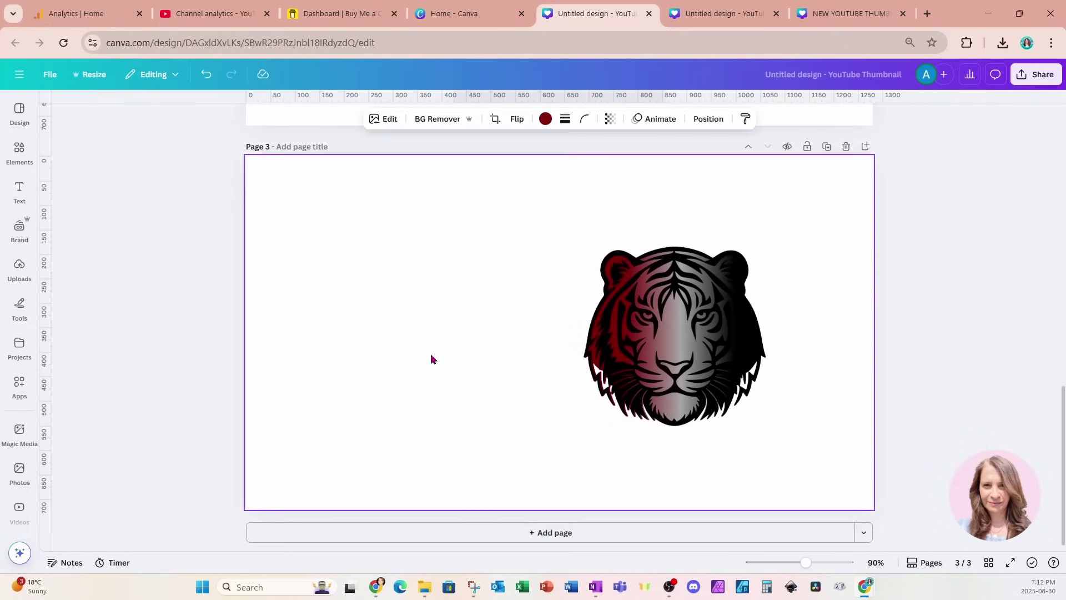
pyautogui.click(411, 358)
pyautogui.hotkey('ctrl', 'v')
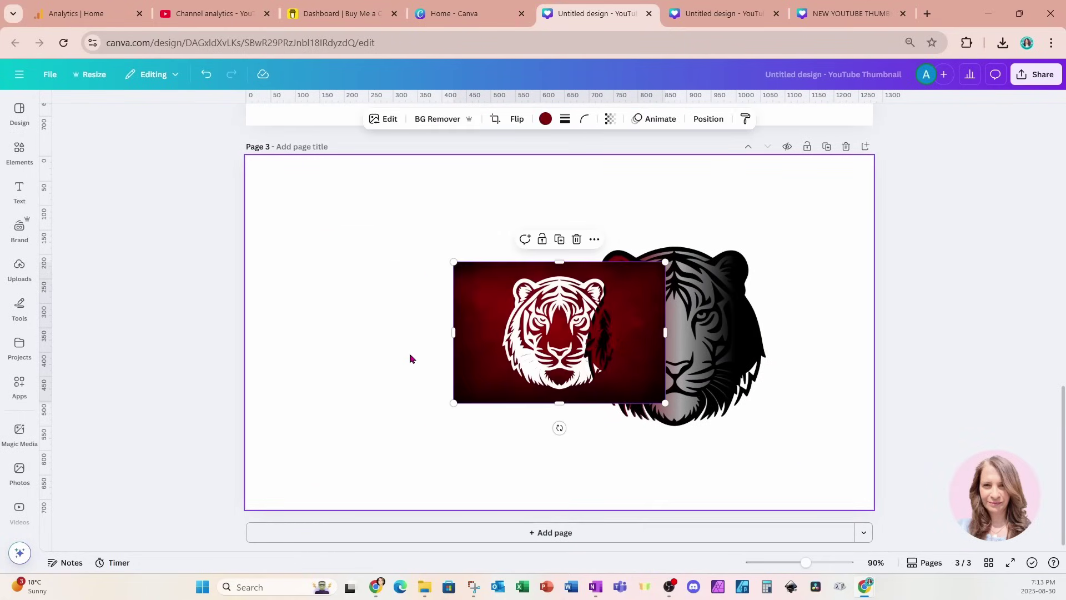
pyautogui.moveTo(481, 385); pyautogui.dragTo(342, 381)
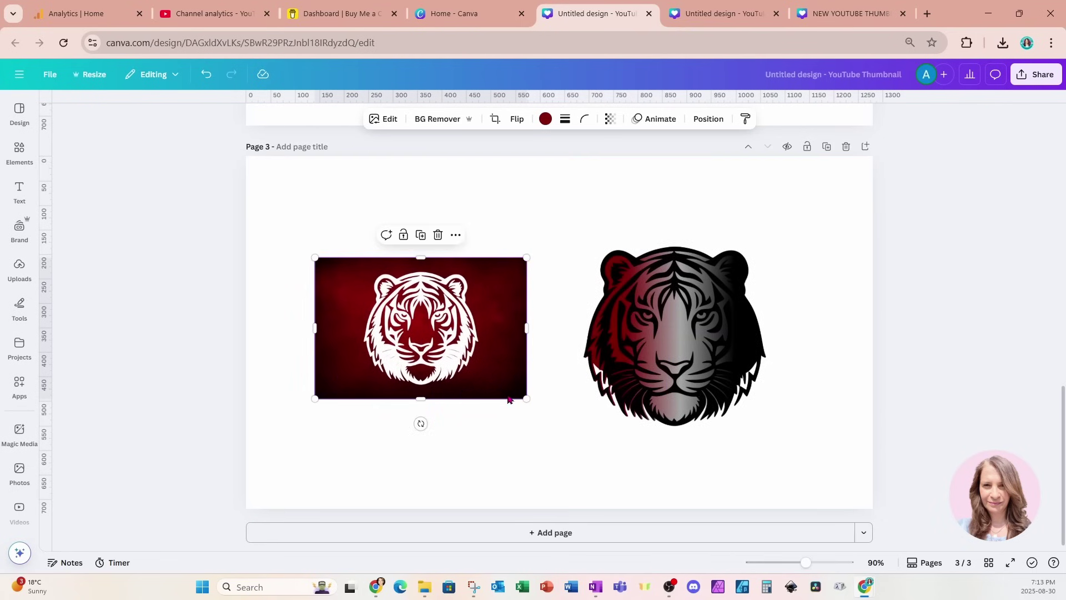
pyautogui.moveTo(526, 398)
pyautogui.mouseDown()
pyautogui.moveTo(574, 435)
pyautogui.moveTo(560, 444)
pyautogui.moveTo(524, 404)
pyautogui.mouseUp()
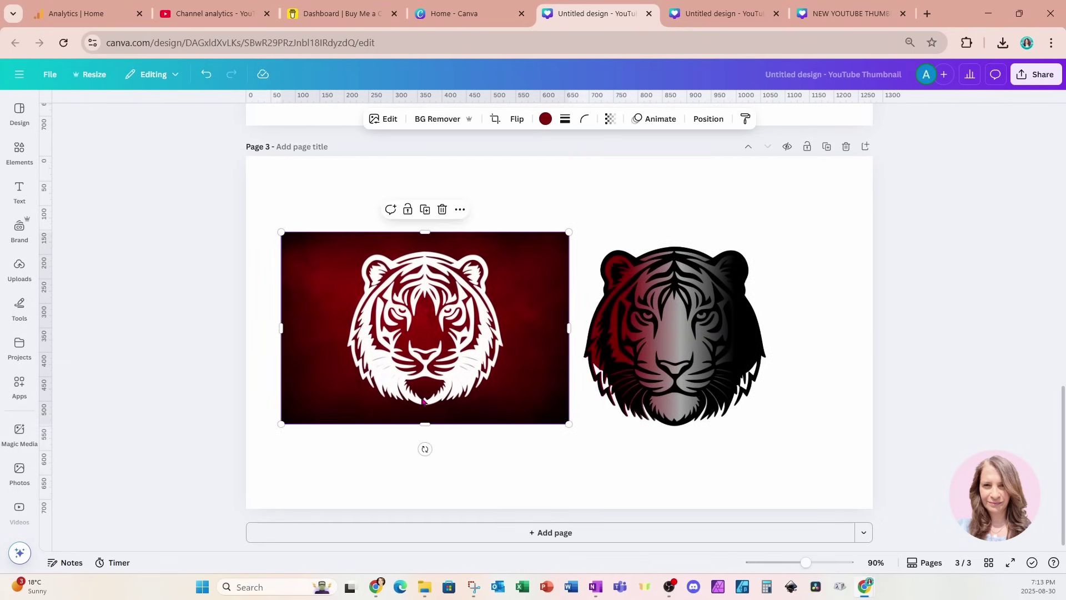